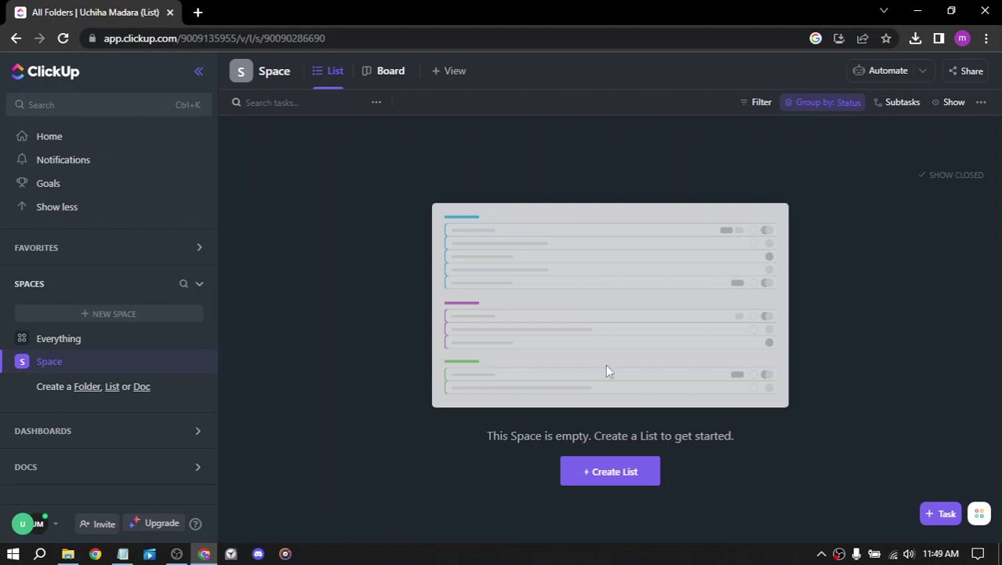
Preview the Space customization options in the Automate dropdown
{"action": "left_click", "coordinate": [921, 76]}
Return to Home and review its empty LineUp, Trending and My Work sections
{"action": "left_click", "coordinate": [105, 139]}
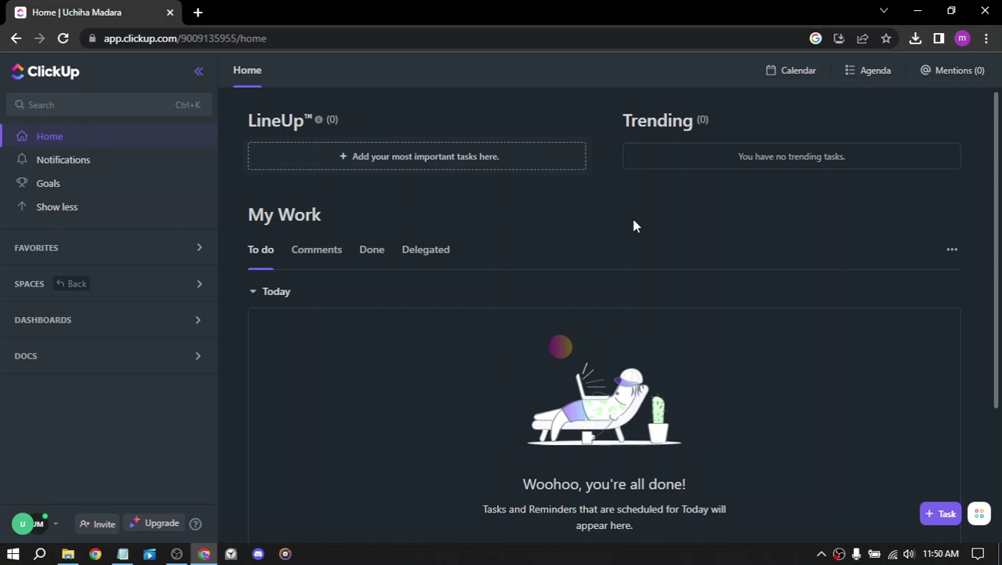
{"action": "scroll", "coordinate": [653, 223], "scroll_direction": "down", "scroll_amount": 3}
{"action": "scroll", "coordinate": [689, 230], "scroll_direction": "up", "scroll_amount": 3}
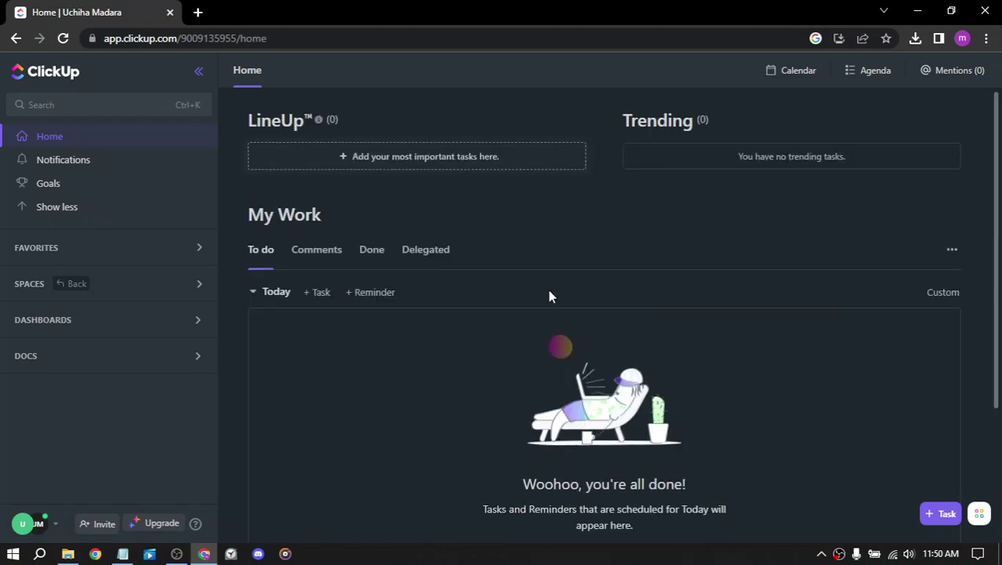
{"action": "mouse_move", "coordinate": [564, 408]}
{"action": "left_click", "coordinate": [177, 553]}
{"action": "left_click", "coordinate": [176, 553]}
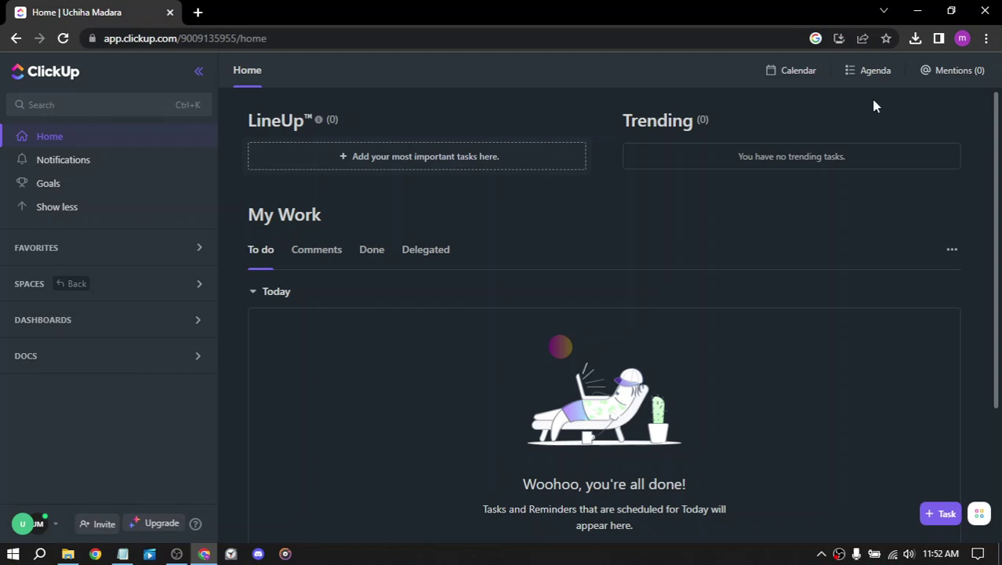
Set the home Calendar's time format to 24 HOUR, then hide the Calendar panel
{"action": "left_click", "coordinate": [873, 75]}
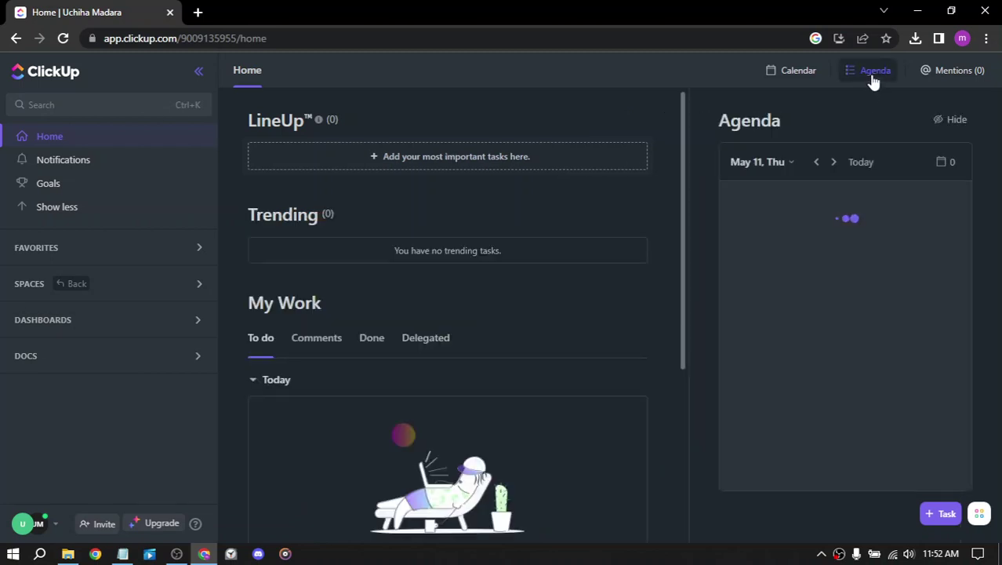
{"action": "left_click", "coordinate": [795, 69]}
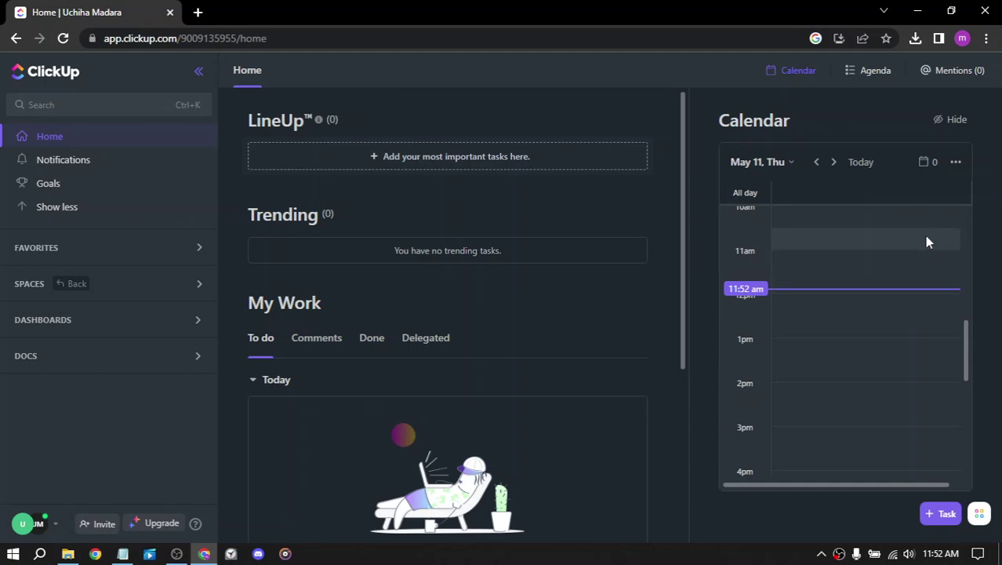
{"action": "left_click", "coordinate": [956, 163]}
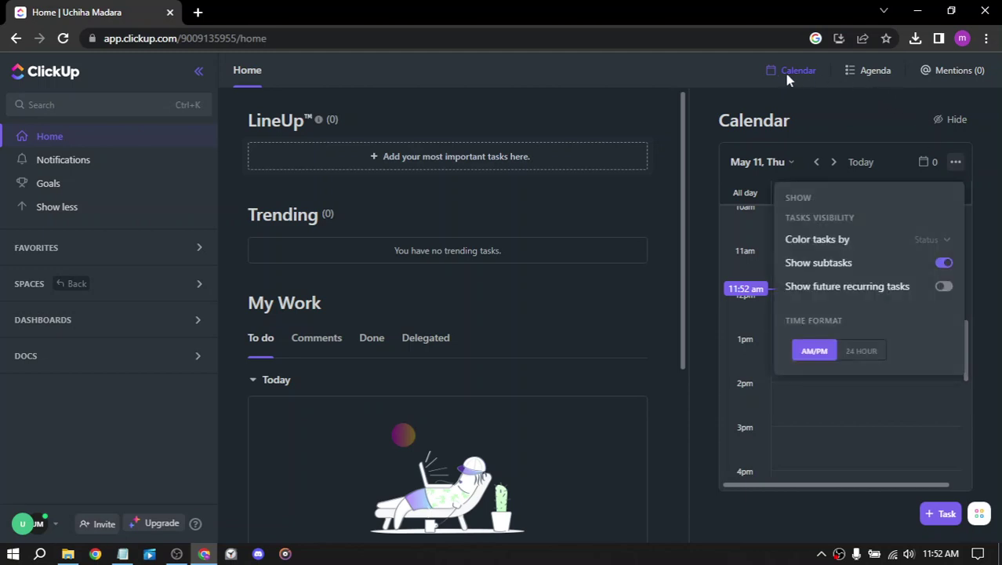
{"action": "left_click", "coordinate": [861, 353]}
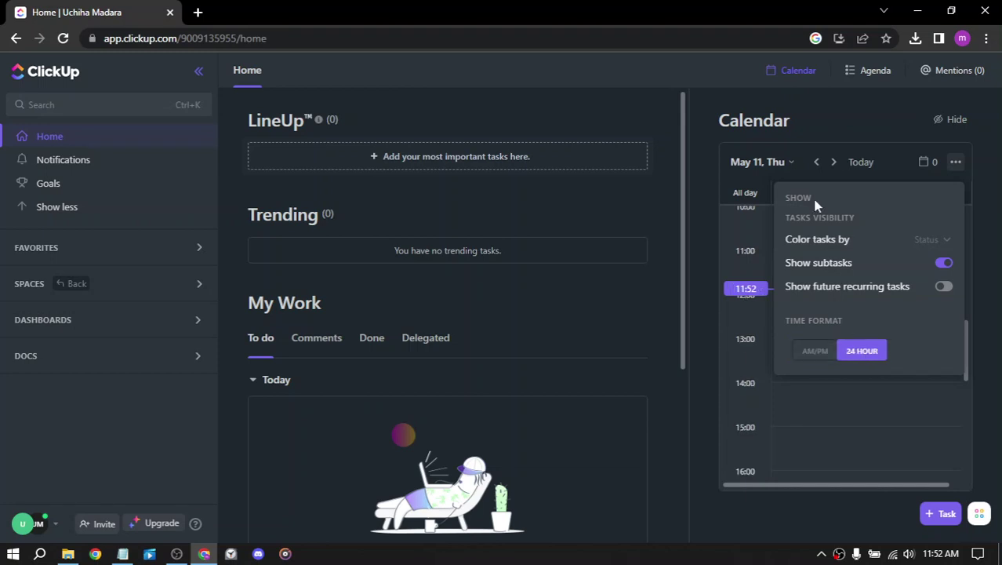
{"action": "left_click", "coordinate": [794, 71]}
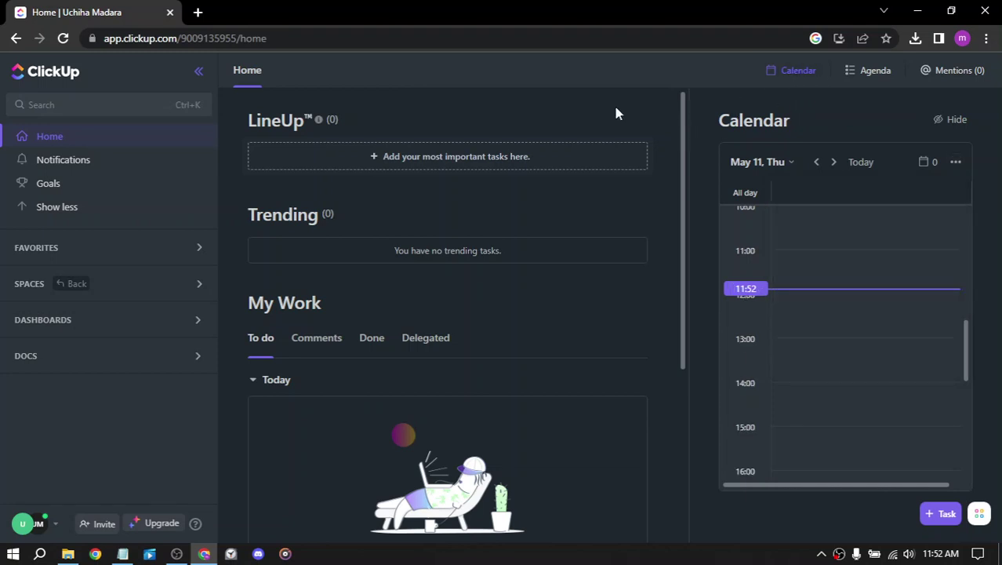
{"action": "left_click", "coordinate": [788, 70]}
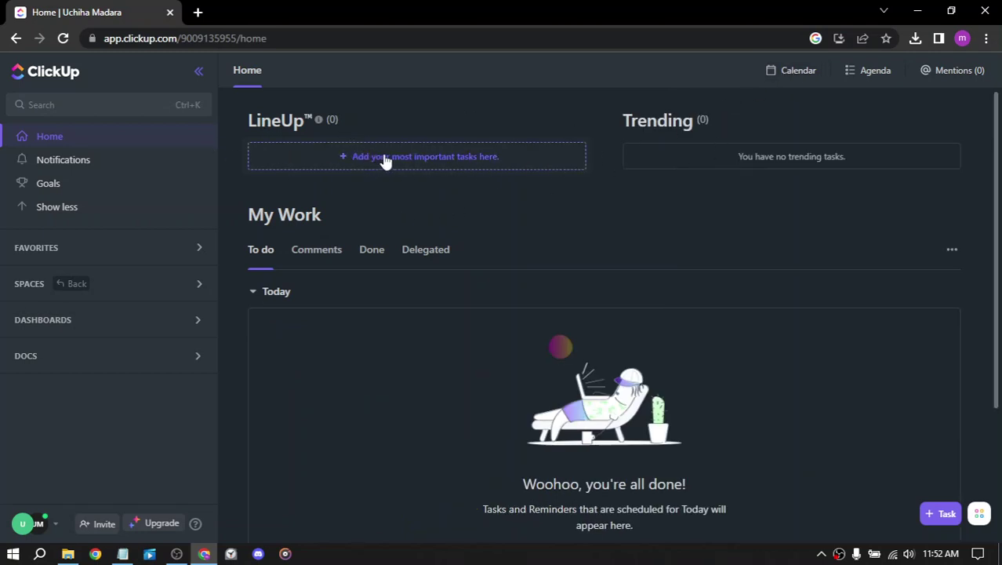
{"action": "left_click", "coordinate": [454, 154]}
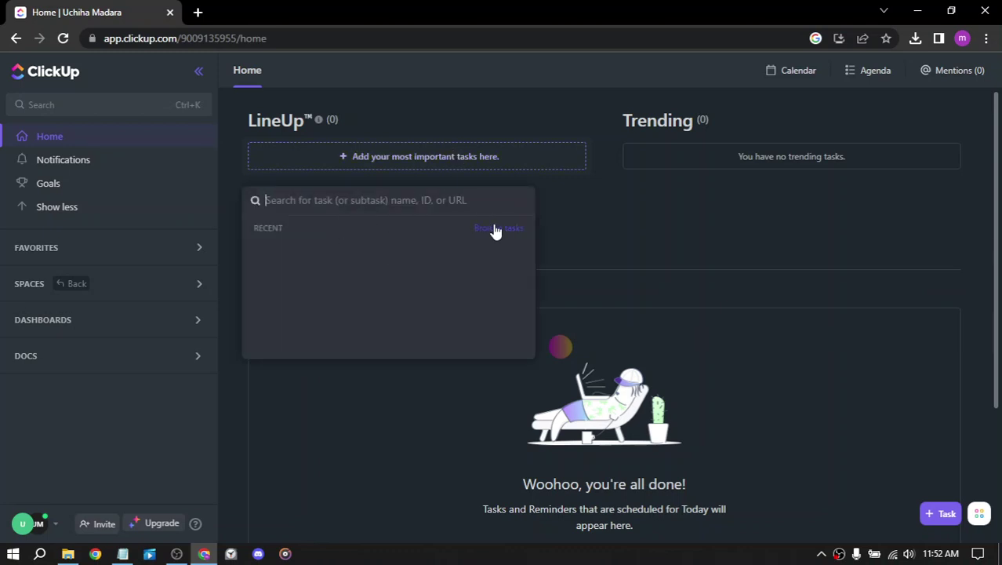
{"action": "left_click", "coordinate": [595, 210]}
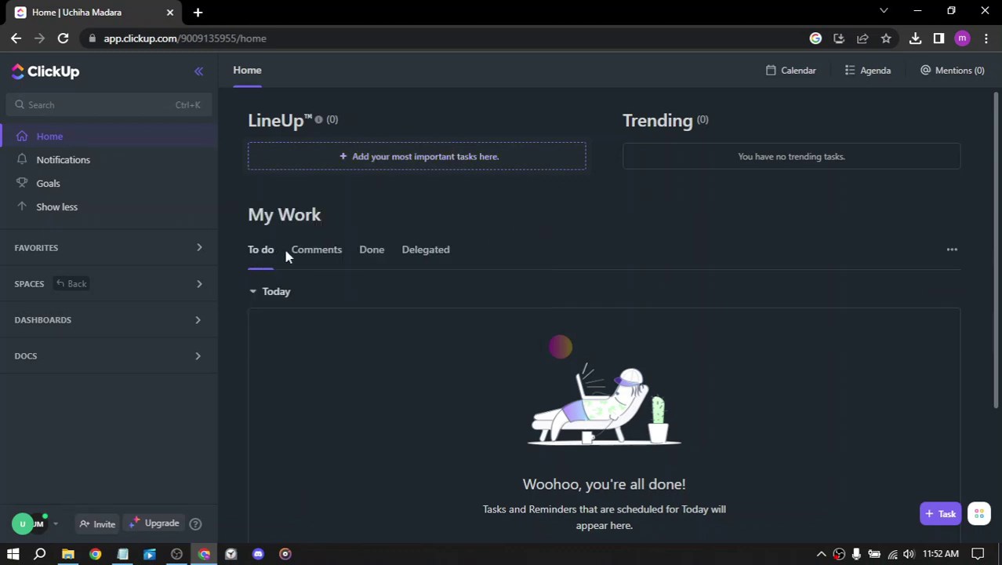
{"action": "scroll", "coordinate": [589, 313], "scroll_direction": "down", "scroll_amount": 3}
{"action": "scroll", "coordinate": [674, 298], "scroll_direction": "up", "scroll_amount": 3}
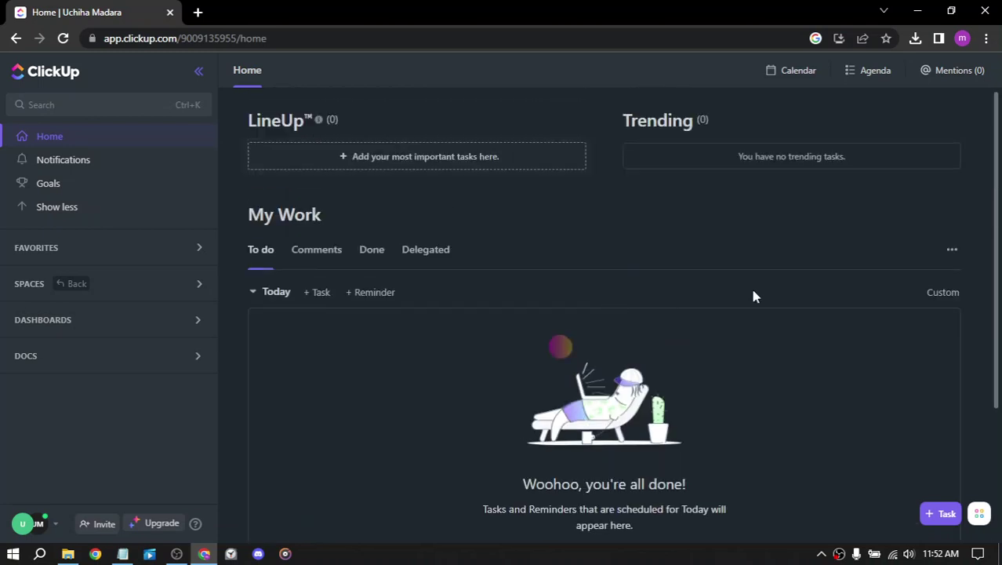
{"action": "scroll", "coordinate": [687, 339], "scroll_direction": "down", "scroll_amount": 3}
{"action": "mouse_move", "coordinate": [282, 399]}
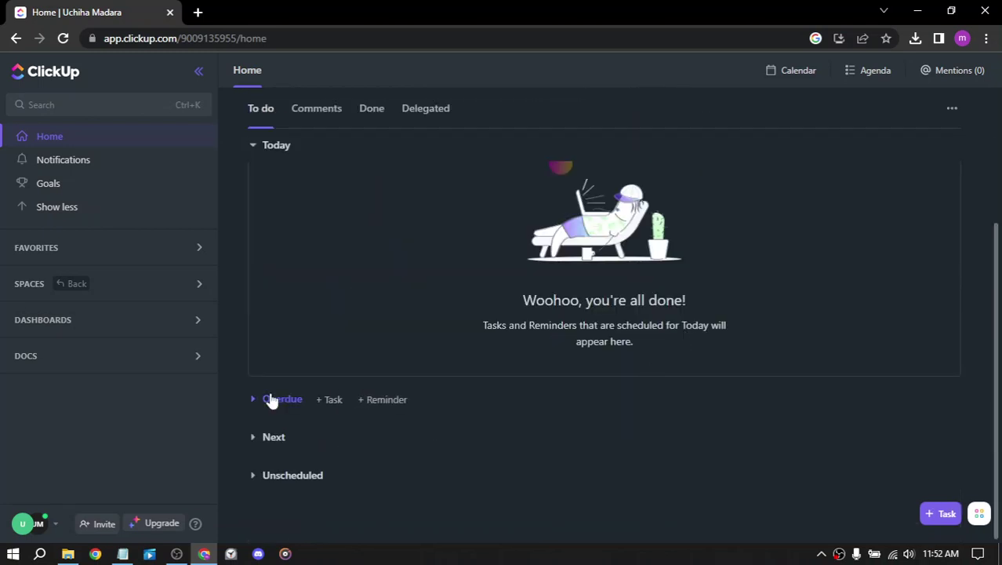
{"action": "scroll", "coordinate": [478, 296], "scroll_direction": "up", "scroll_amount": 3}
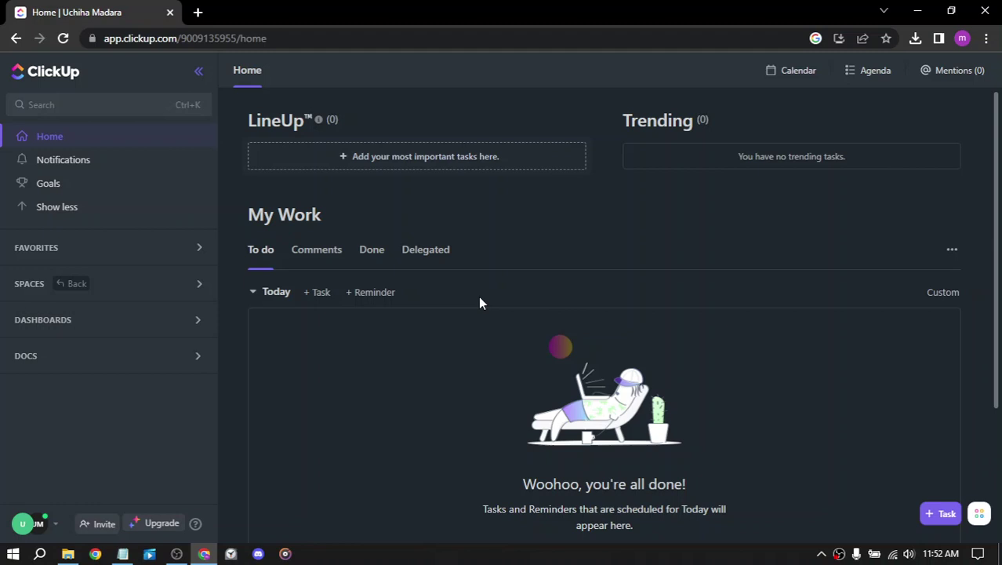
Open Notifications and briefly select the inspirational quote text
{"action": "left_click", "coordinate": [80, 160]}
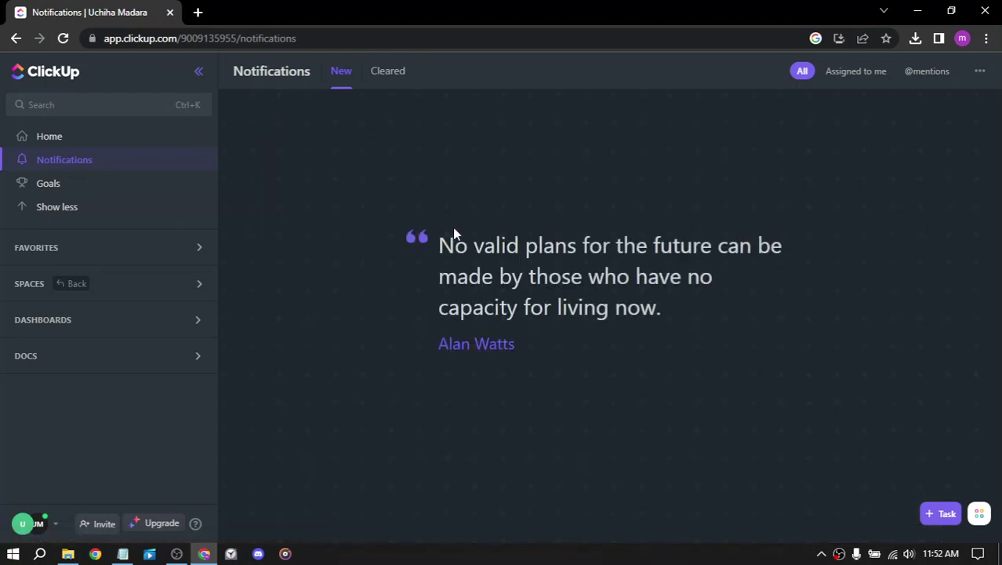
{"action": "mouse_move", "coordinate": [437, 240]}
{"action": "left_mouse_down"}
{"action": "mouse_move", "coordinate": [604, 243]}
{"action": "mouse_move", "coordinate": [686, 302]}
{"action": "left_mouse_up"}
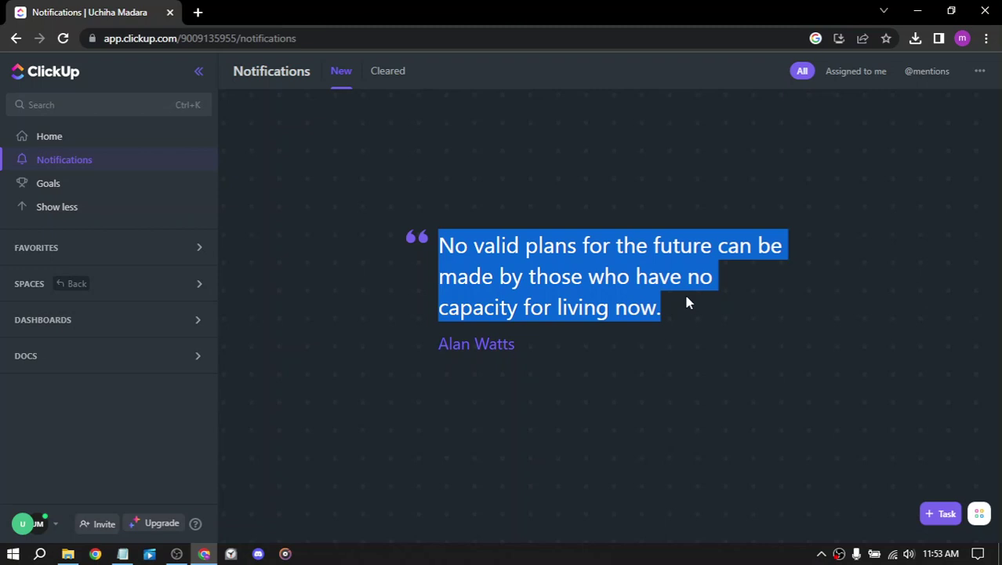
{"action": "left_click", "coordinate": [643, 294]}
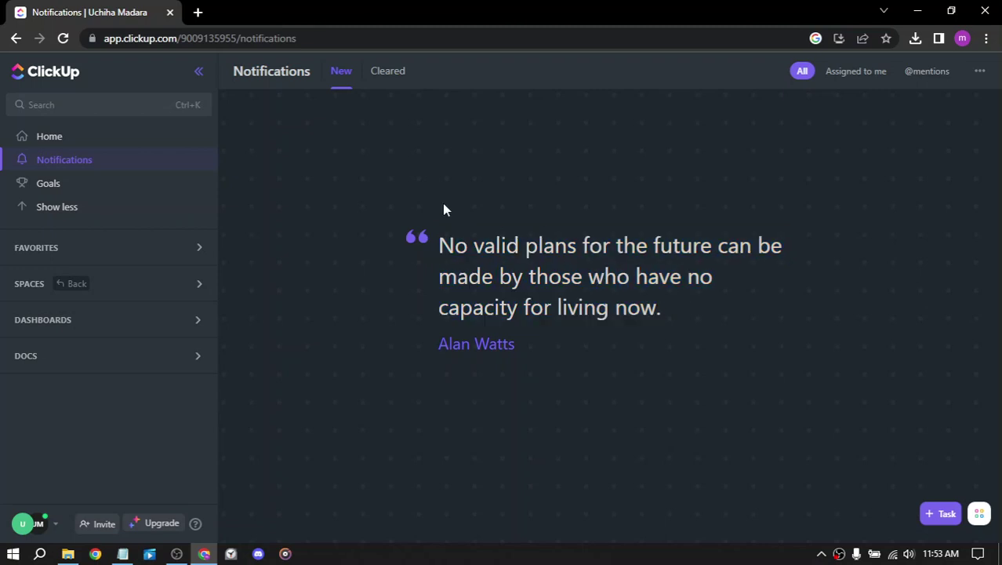
Visit Goals, expand Favorites and Spaces, and open the Everything task view
{"action": "left_click", "coordinate": [49, 187]}
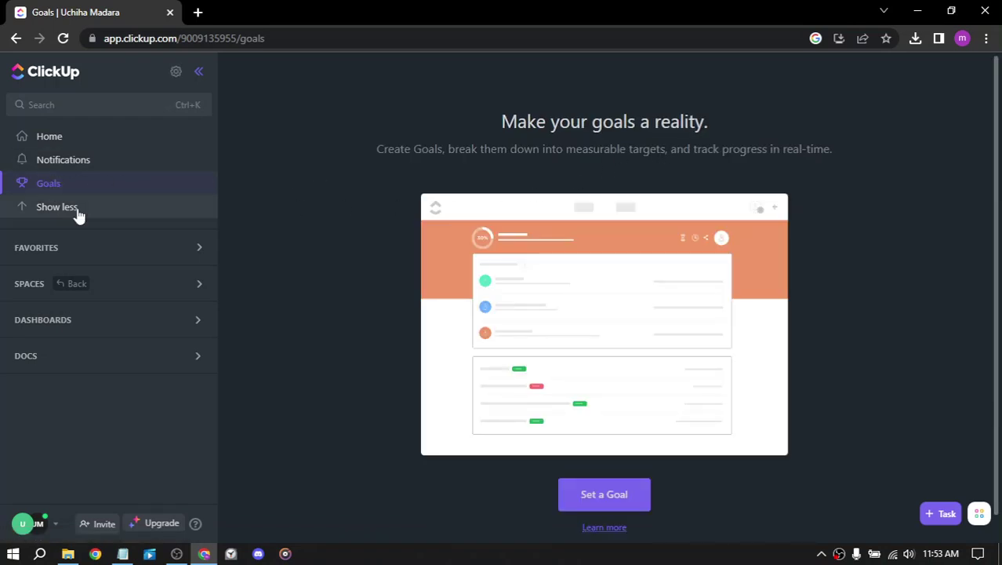
{"action": "mouse_move", "coordinate": [108, 248]}
{"action": "left_click", "coordinate": [121, 260]}
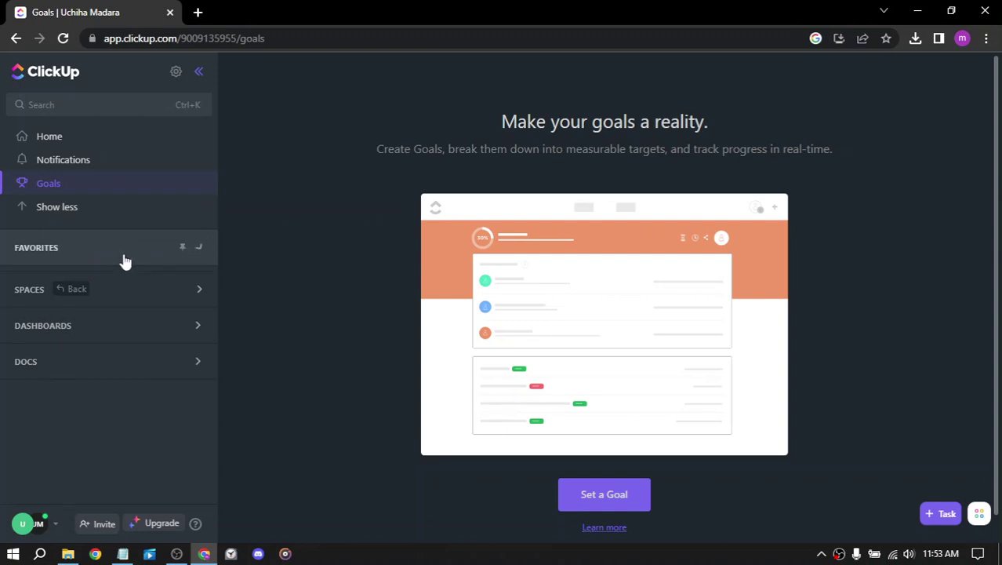
{"action": "left_click", "coordinate": [114, 327]}
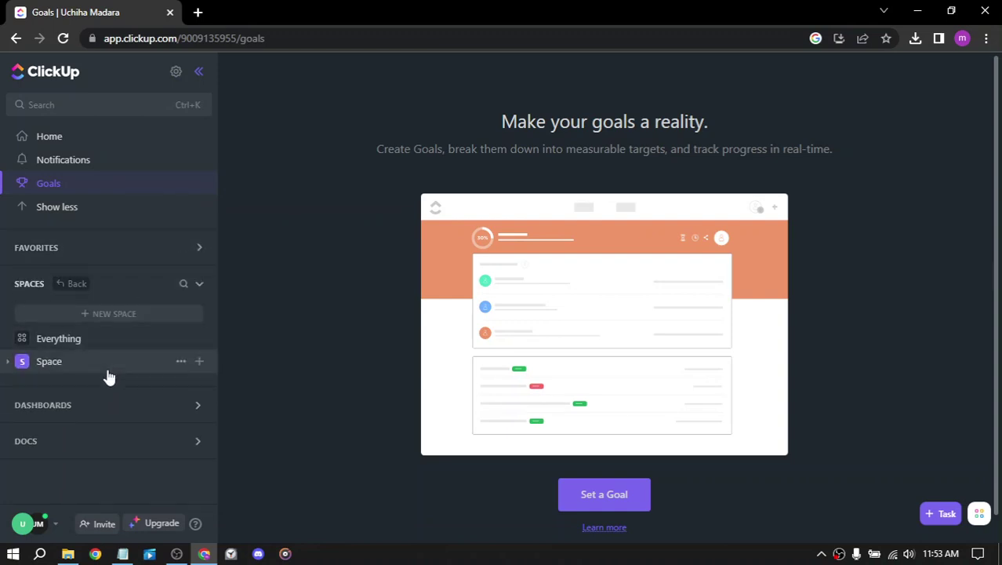
{"action": "left_click", "coordinate": [47, 341]}
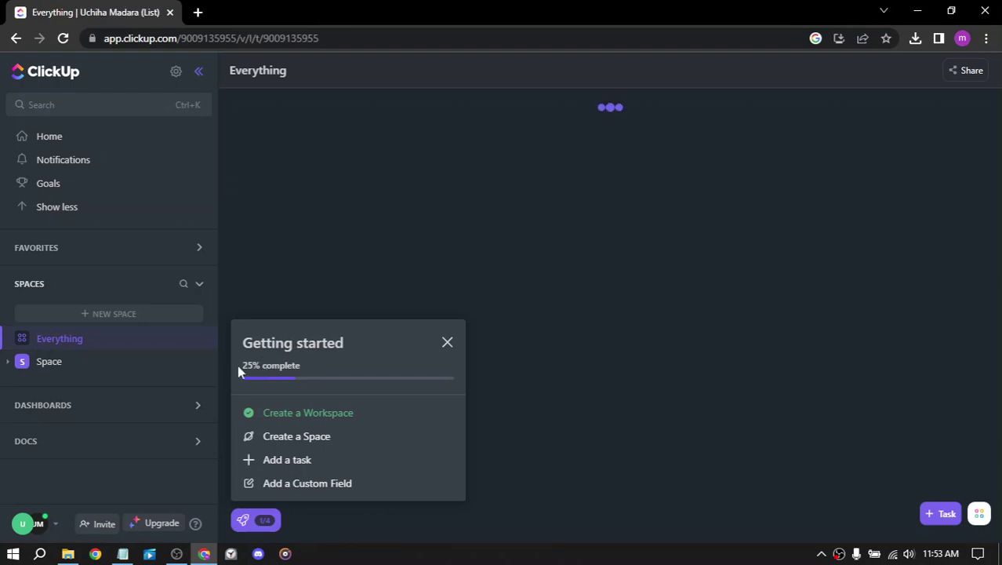
Close the 25%-complete Getting started checklist and expand the Dashboards section
{"action": "triple_click", "coordinate": [352, 380]}
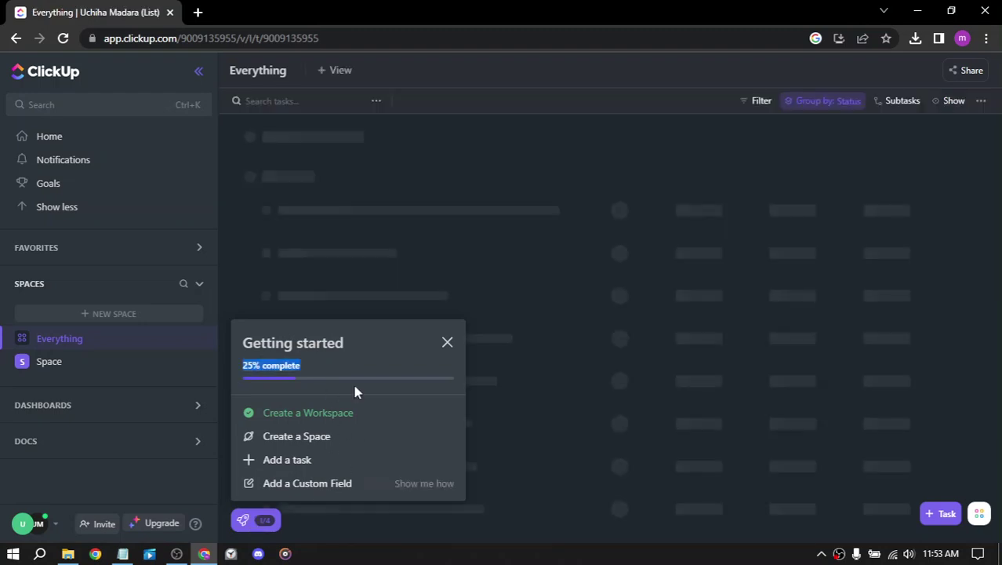
{"action": "left_click", "coordinate": [447, 342]}
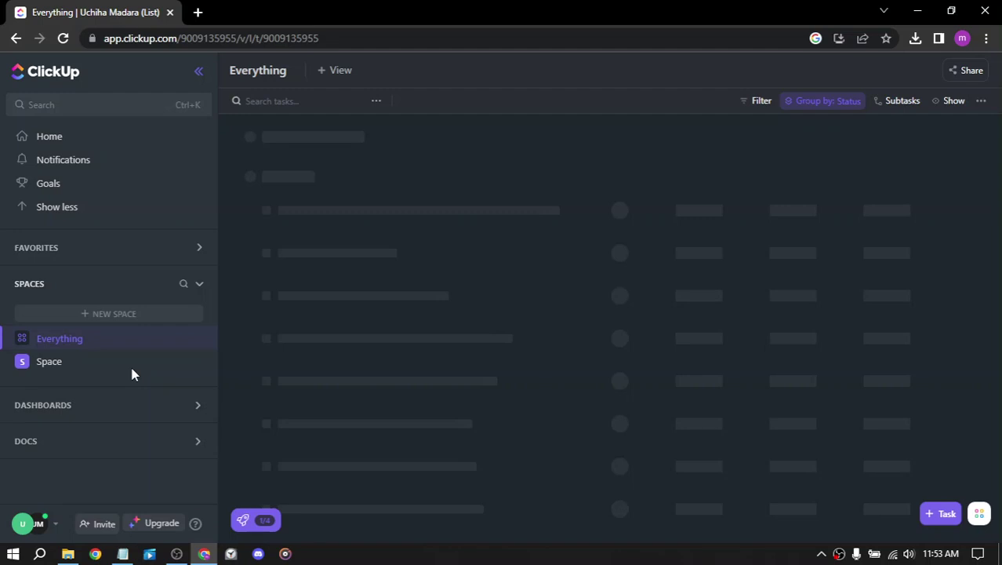
{"action": "left_click", "coordinate": [82, 403]}
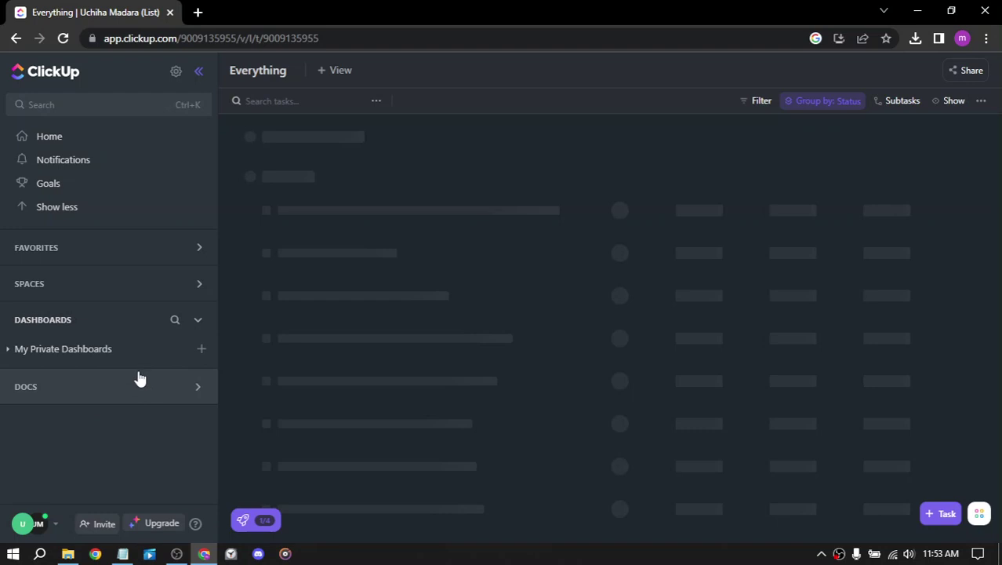
Expand Docs in the sidebar and scroll through the page
{"action": "left_click", "coordinate": [120, 390]}
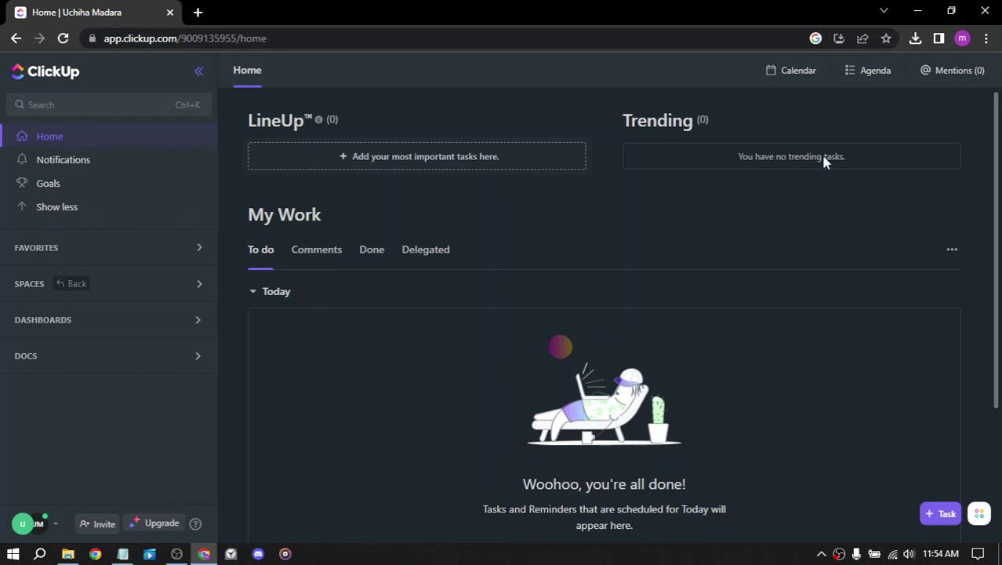
{"action": "scroll", "coordinate": [877, 179], "scroll_direction": "down", "scroll_amount": 2}
{"action": "scroll", "coordinate": [877, 178], "scroll_direction": "up", "scroll_amount": 2}
Reach Settings > Upgrade from the quick actions menu and scroll the pricing plans
{"action": "left_click", "coordinate": [980, 515]}
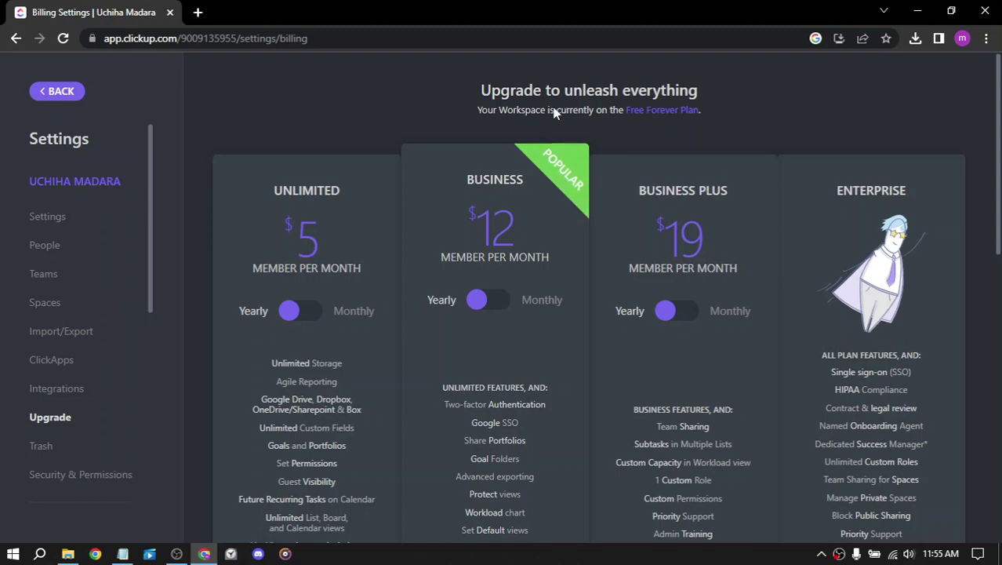
{"action": "scroll", "coordinate": [563, 102], "scroll_direction": "down", "scroll_amount": 5}
{"action": "scroll", "coordinate": [564, 100], "scroll_direction": "up", "scroll_amount": 5}
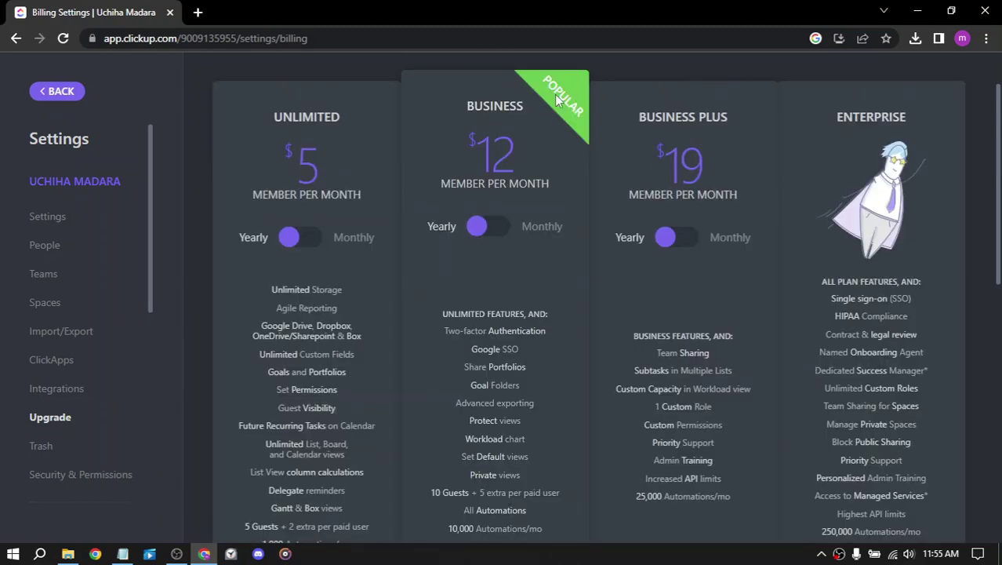
{"action": "scroll", "coordinate": [556, 94], "scroll_direction": "down", "scroll_amount": 2}
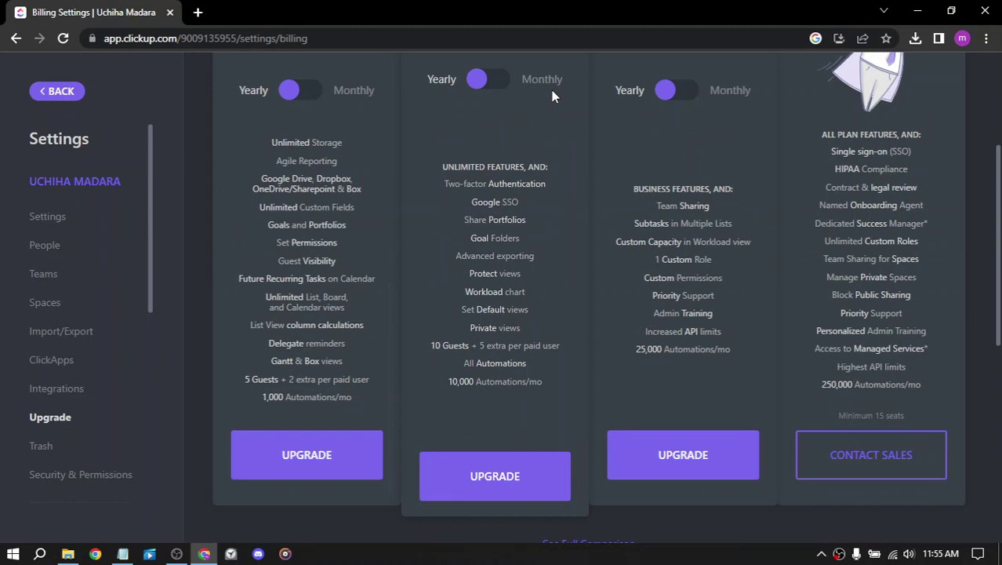
{"action": "scroll", "coordinate": [552, 95], "scroll_direction": "up", "scroll_amount": 2}
{"action": "scroll", "coordinate": [547, 89], "scroll_direction": "down", "scroll_amount": 1}
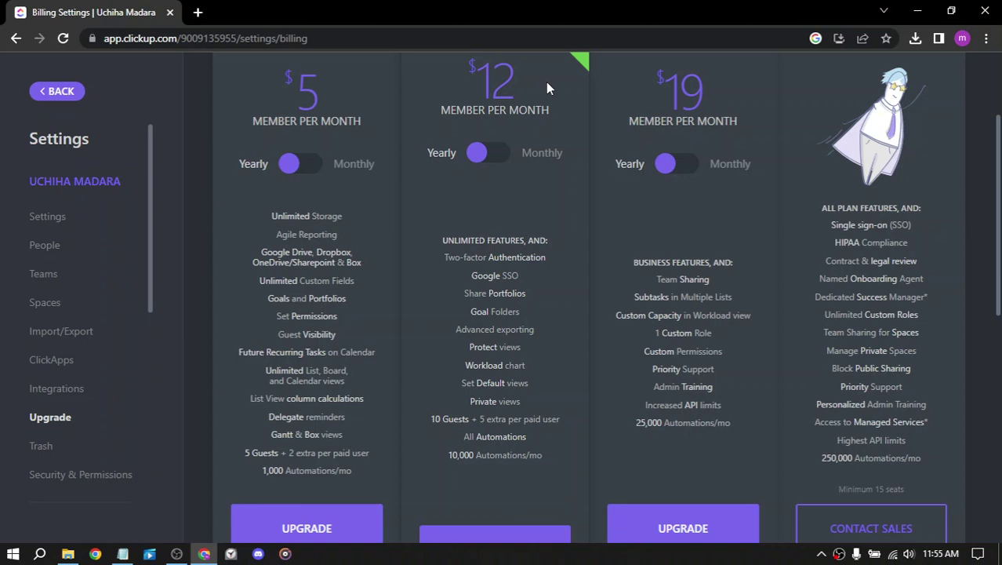
Browse the general, People and Teams settings pages, ending on Spaces settings
{"action": "left_click", "coordinate": [49, 223]}
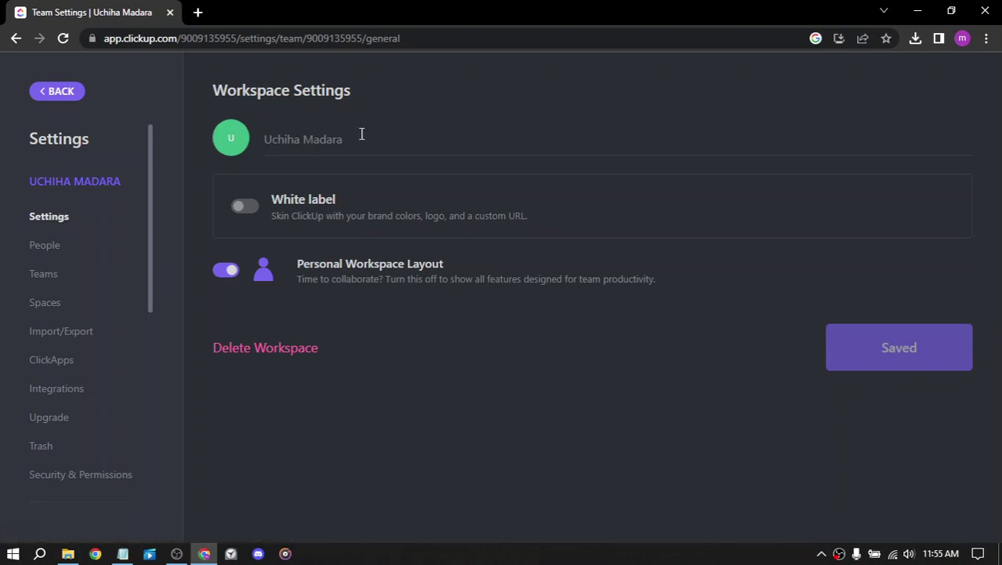
{"action": "left_click_drag", "start_coordinate": [360, 135], "coordinate": [234, 138]}
{"action": "left_click", "coordinate": [261, 125]}
{"action": "left_click", "coordinate": [43, 249]}
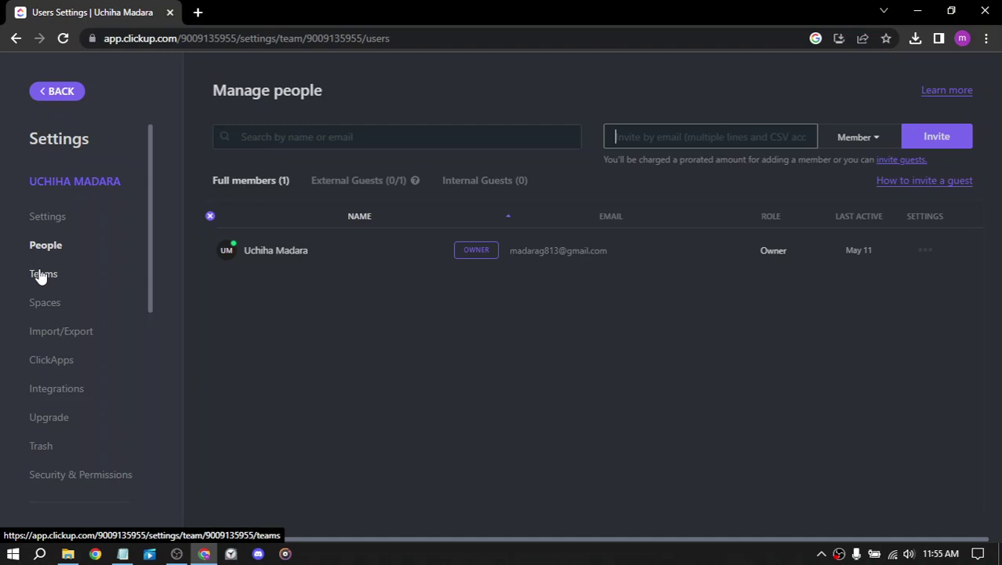
{"action": "left_click", "coordinate": [40, 276]}
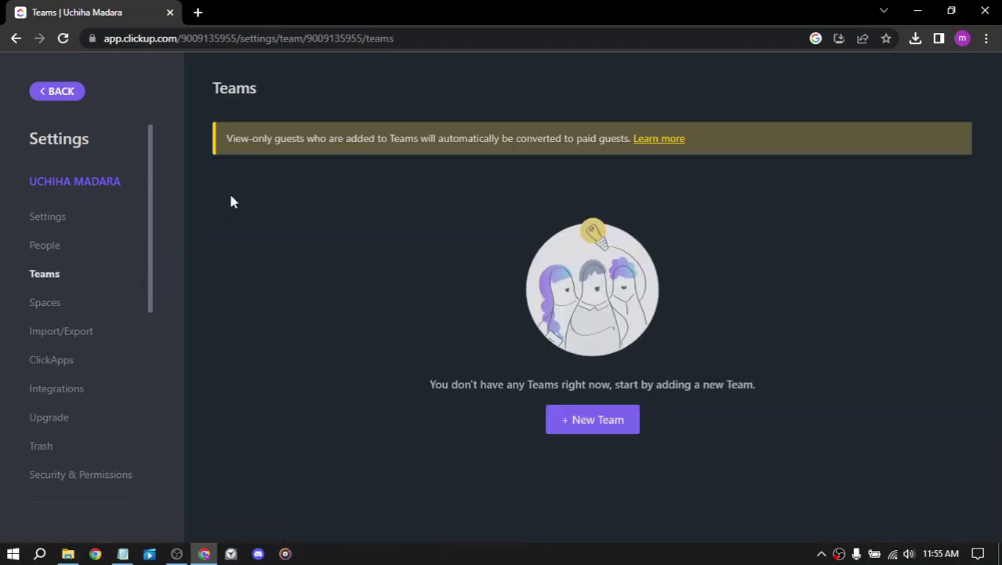
{"action": "left_click", "coordinate": [39, 312]}
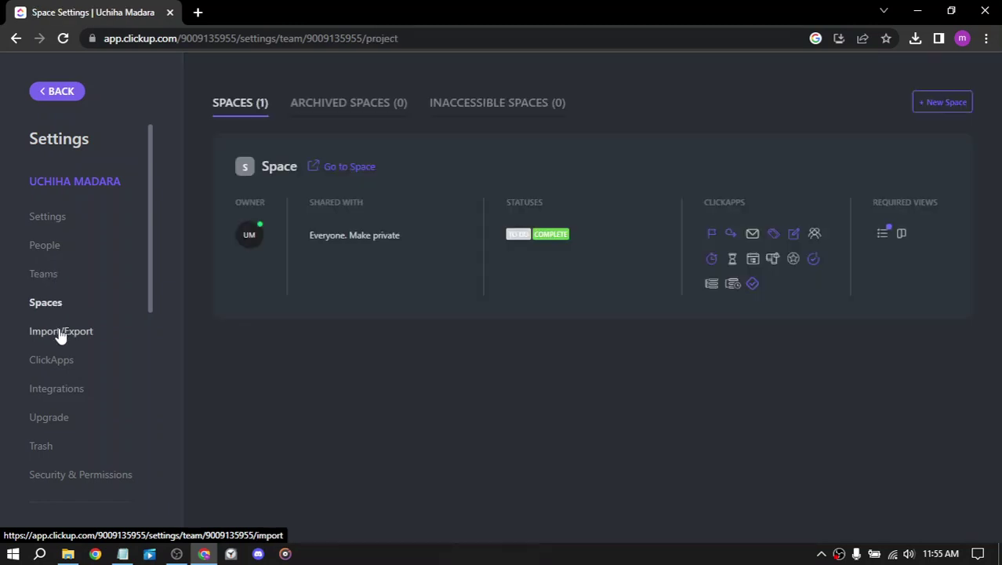
{"action": "left_click", "coordinate": [61, 336]}
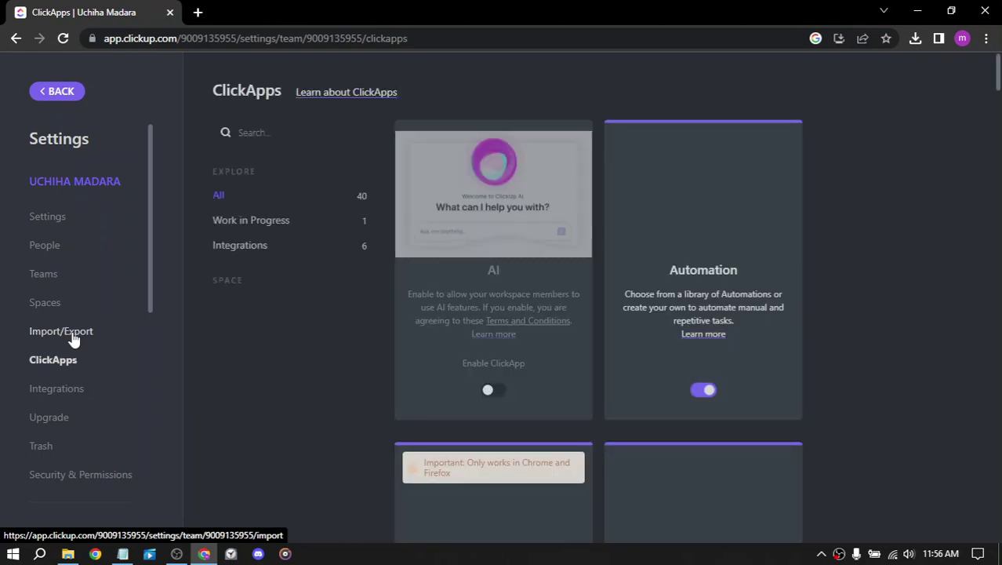
{"action": "scroll", "coordinate": [617, 235], "scroll_direction": "down", "scroll_amount": 3}
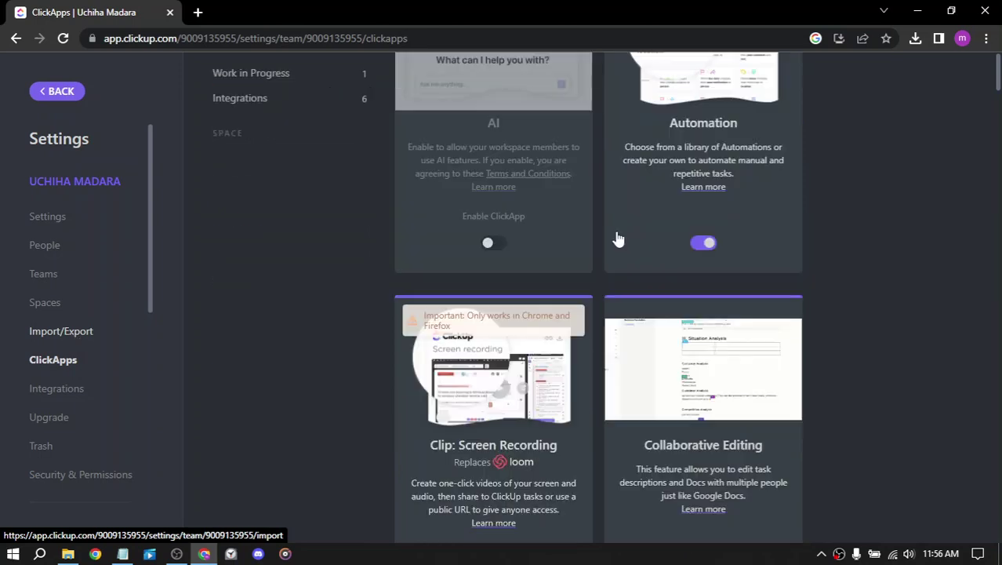
{"action": "scroll", "coordinate": [623, 240], "scroll_direction": "down", "scroll_amount": 5}
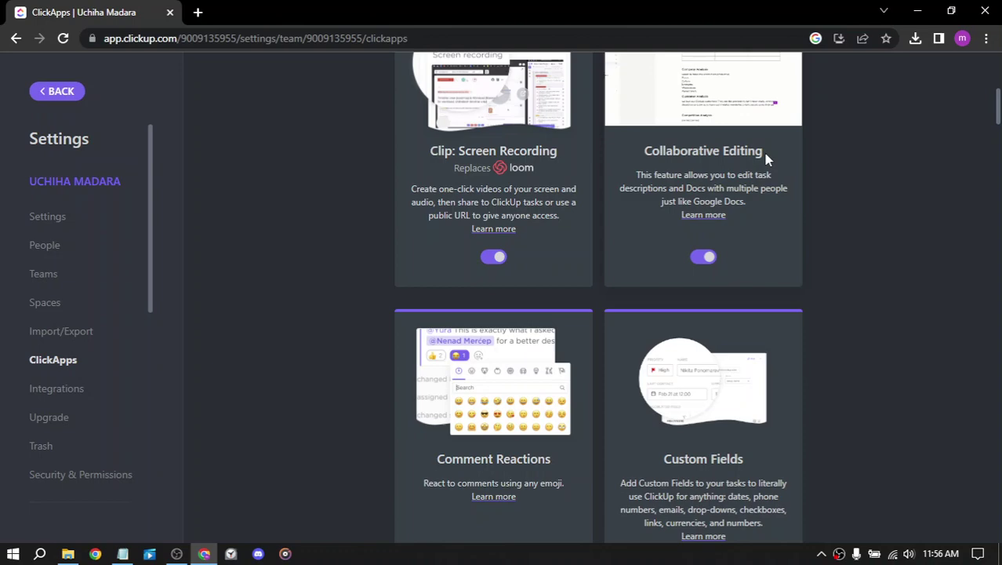
{"action": "scroll", "coordinate": [598, 168], "scroll_direction": "down", "scroll_amount": 1}
{"action": "scroll", "coordinate": [598, 236], "scroll_direction": "down", "scroll_amount": 1}
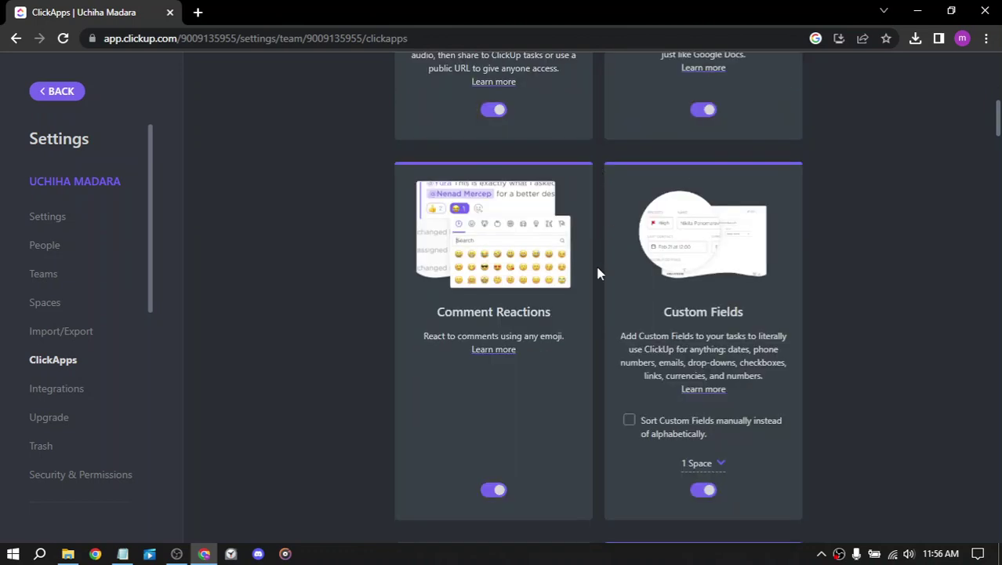
{"action": "scroll", "coordinate": [675, 298], "scroll_direction": "down", "scroll_amount": 4}
{"action": "scroll", "coordinate": [645, 267], "scroll_direction": "down", "scroll_amount": 1}
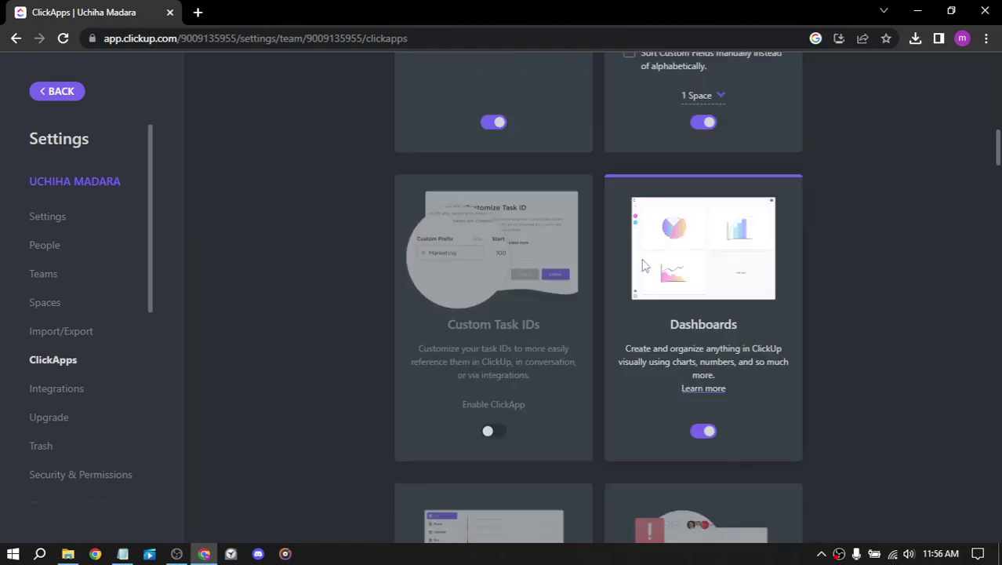
{"action": "scroll", "coordinate": [711, 258], "scroll_direction": "down", "scroll_amount": 1}
{"action": "scroll", "coordinate": [451, 253], "scroll_direction": "down", "scroll_amount": 1}
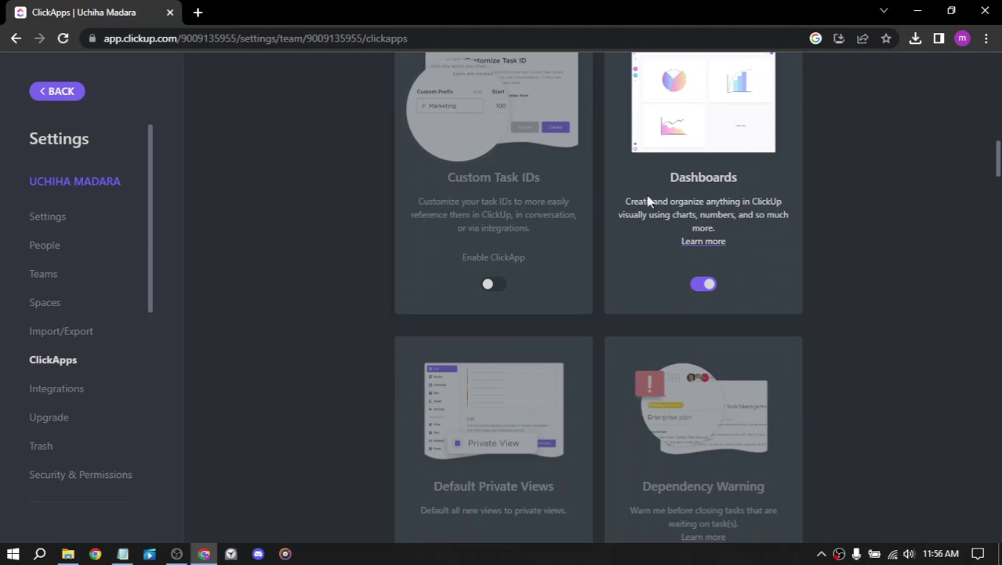
{"action": "scroll", "coordinate": [645, 206], "scroll_direction": "down", "scroll_amount": 2}
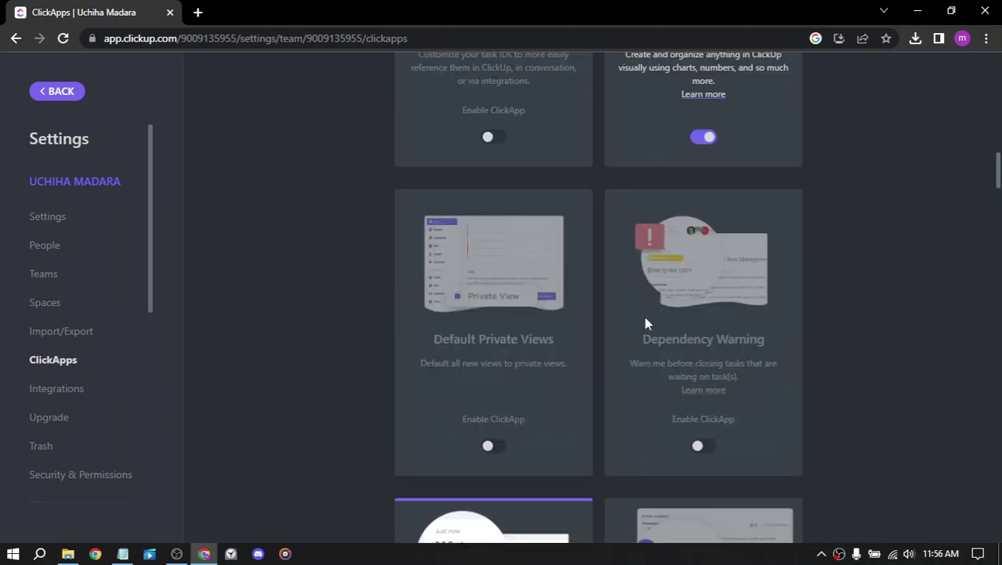
{"action": "scroll", "coordinate": [602, 312], "scroll_direction": "down", "scroll_amount": 7}
{"action": "scroll", "coordinate": [562, 273], "scroll_direction": "down", "scroll_amount": 5}
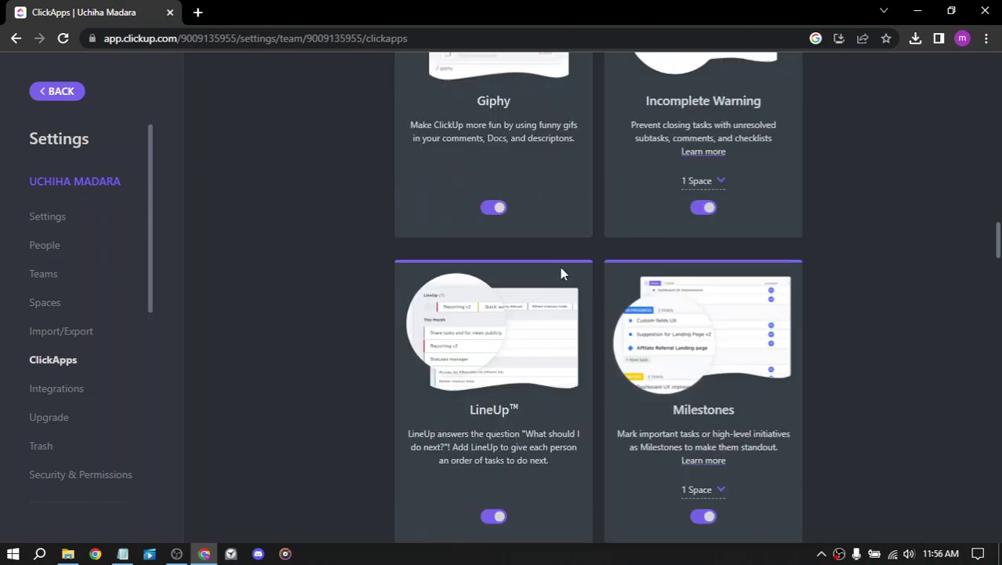
{"action": "scroll", "coordinate": [561, 272], "scroll_direction": "down", "scroll_amount": 1}
{"action": "scroll", "coordinate": [561, 273], "scroll_direction": "down", "scroll_amount": 1}
{"action": "scroll", "coordinate": [560, 265], "scroll_direction": "down", "scroll_amount": 2}
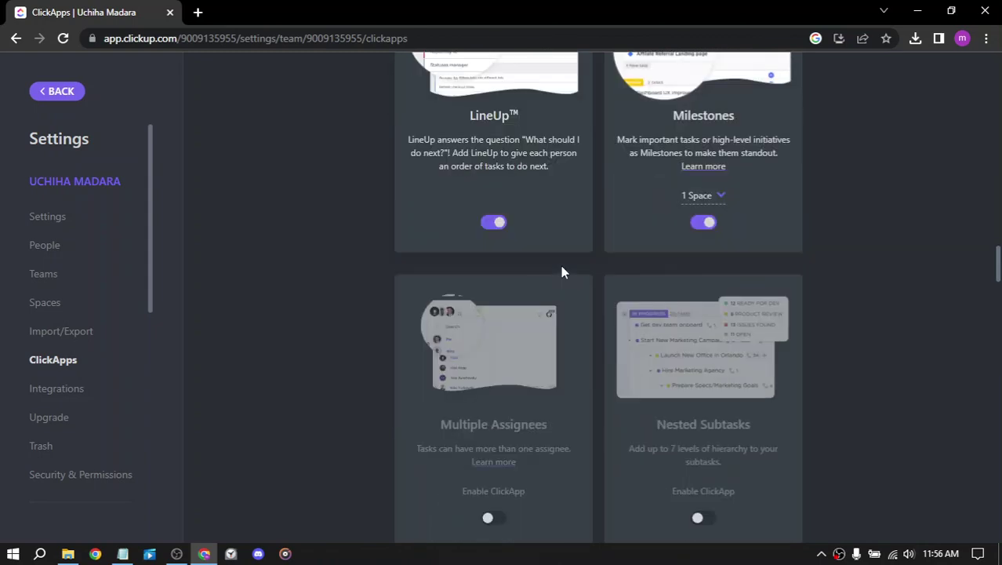
{"action": "scroll", "coordinate": [561, 265], "scroll_direction": "down", "scroll_amount": 4}
{"action": "scroll", "coordinate": [560, 263], "scroll_direction": "down", "scroll_amount": 2}
{"action": "scroll", "coordinate": [560, 265], "scroll_direction": "down", "scroll_amount": 5}
{"action": "scroll", "coordinate": [560, 265], "scroll_direction": "down", "scroll_amount": 8}
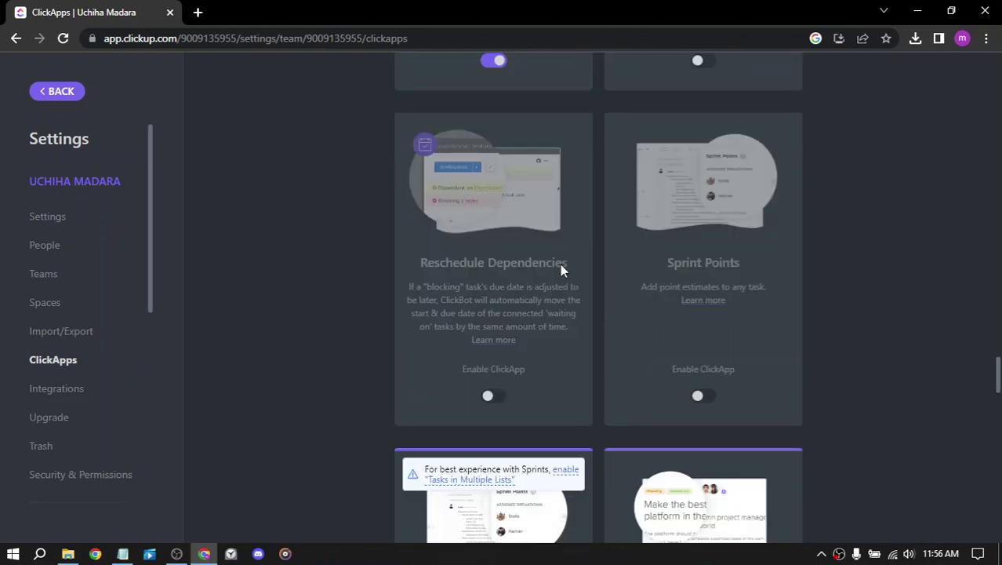
{"action": "scroll", "coordinate": [560, 265], "scroll_direction": "down", "scroll_amount": 8}
{"action": "scroll", "coordinate": [560, 265], "scroll_direction": "down", "scroll_amount": 7}
{"action": "scroll", "coordinate": [560, 263], "scroll_direction": "up", "scroll_amount": 5}
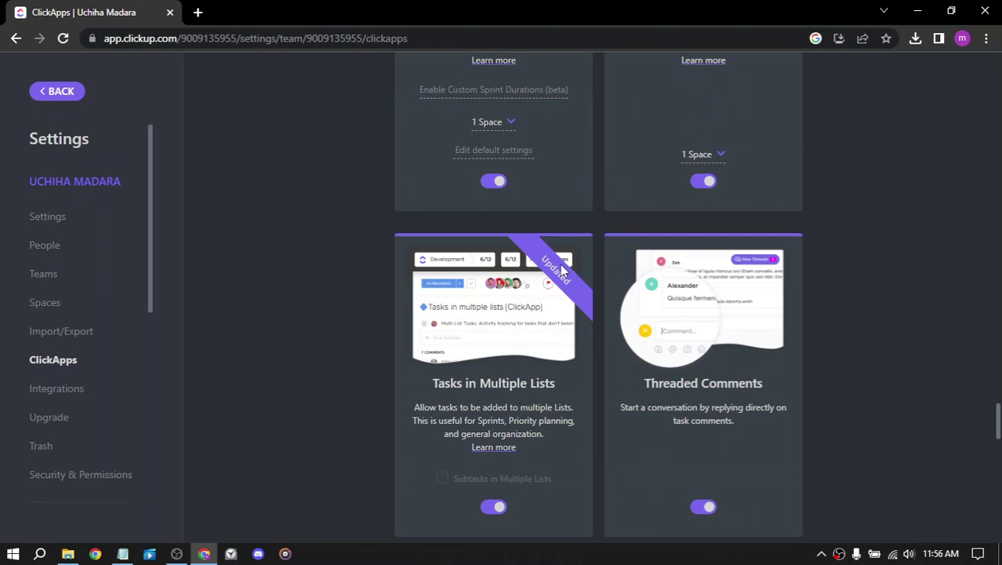
{"action": "scroll", "coordinate": [617, 299], "scroll_direction": "down", "scroll_amount": 5}
{"action": "scroll", "coordinate": [617, 294], "scroll_direction": "down", "scroll_amount": 3}
{"action": "scroll", "coordinate": [617, 294], "scroll_direction": "down", "scroll_amount": 3}
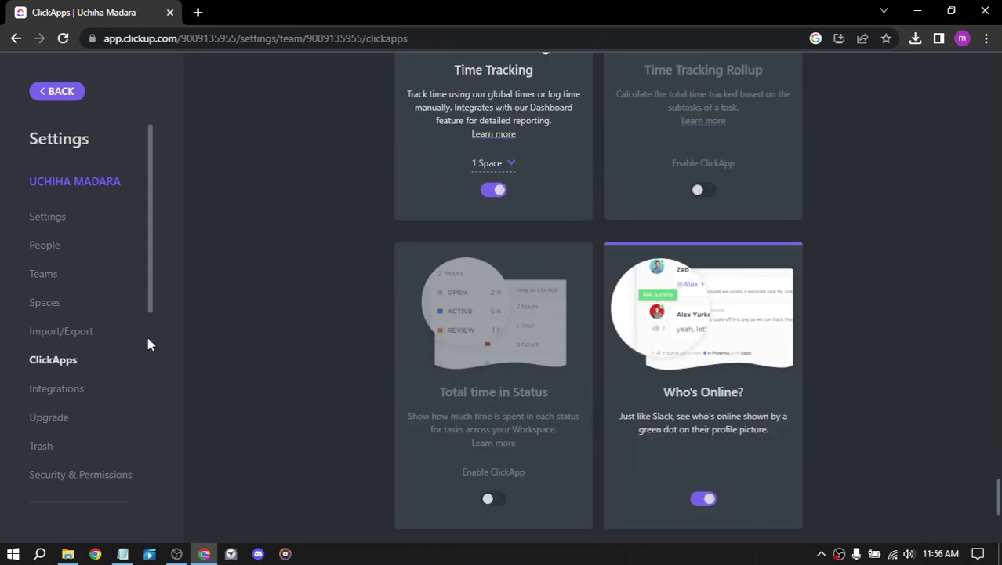
Review the Integrations settings, then open the Upgrade plans page
{"action": "left_click", "coordinate": [55, 392]}
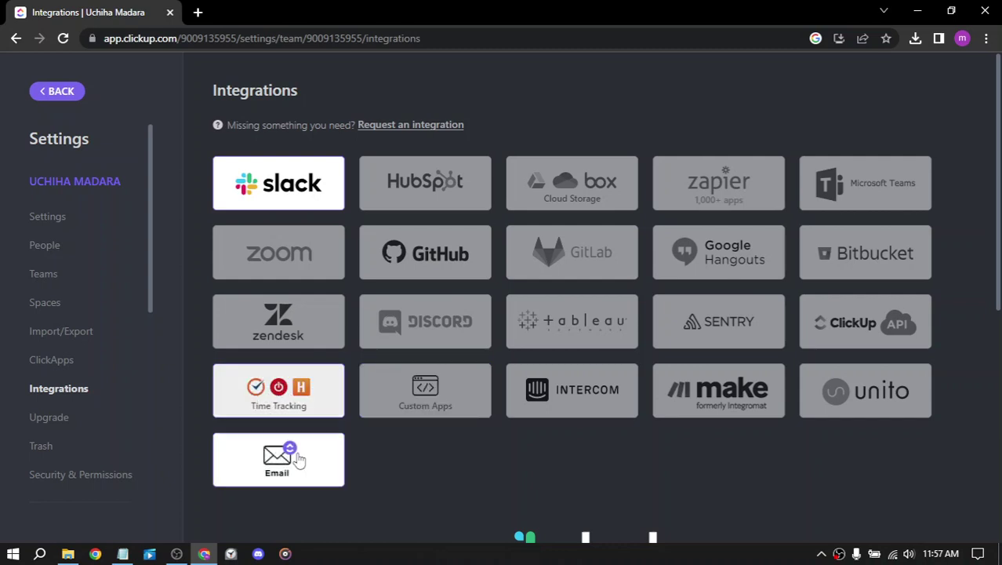
{"action": "left_click", "coordinate": [49, 421]}
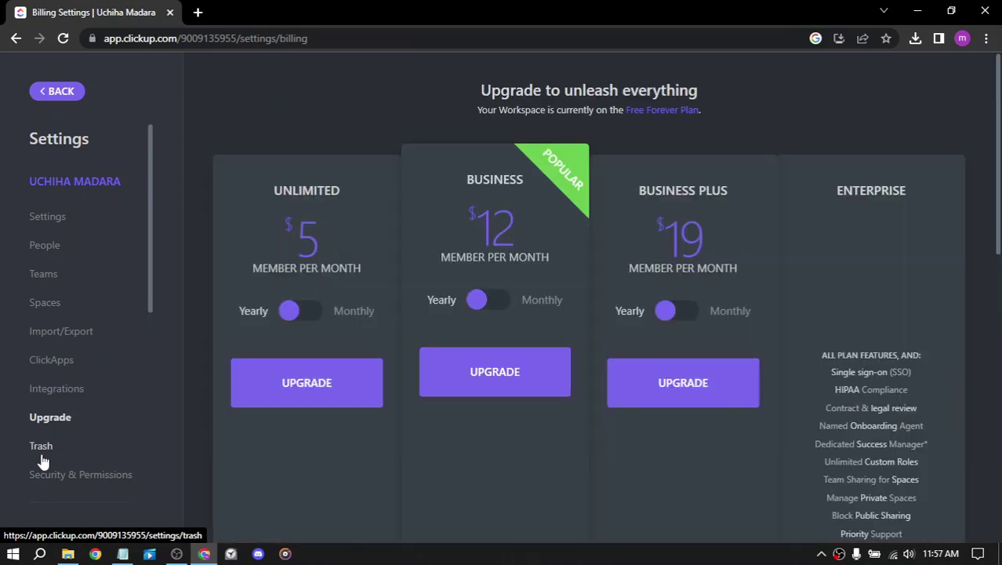
Check the empty Trash and scroll down the settings sidebar
{"action": "left_click", "coordinate": [43, 458]}
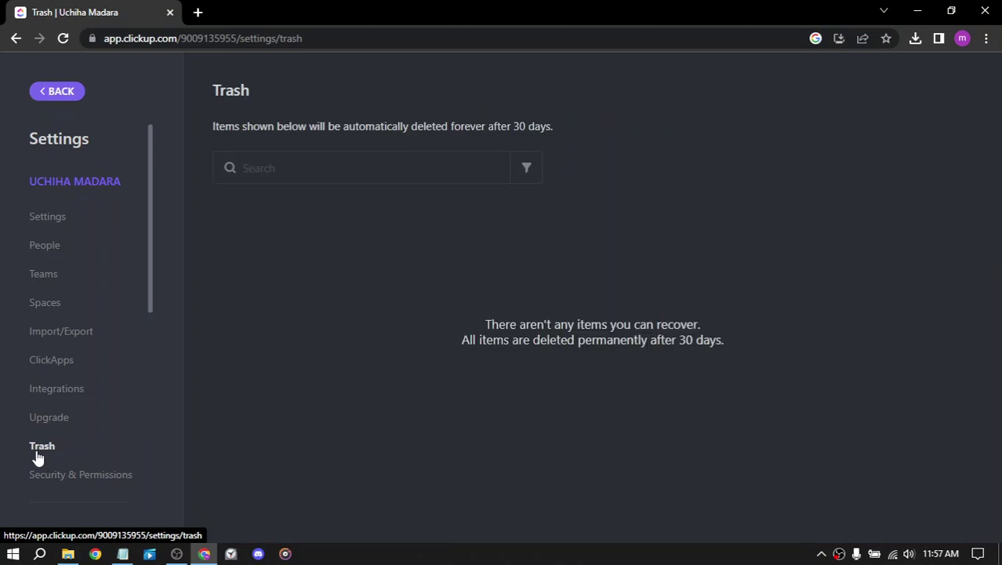
{"action": "scroll", "coordinate": [115, 360], "scroll_direction": "down", "scroll_amount": 1}
{"action": "scroll", "coordinate": [114, 360], "scroll_direction": "down", "scroll_amount": 2}
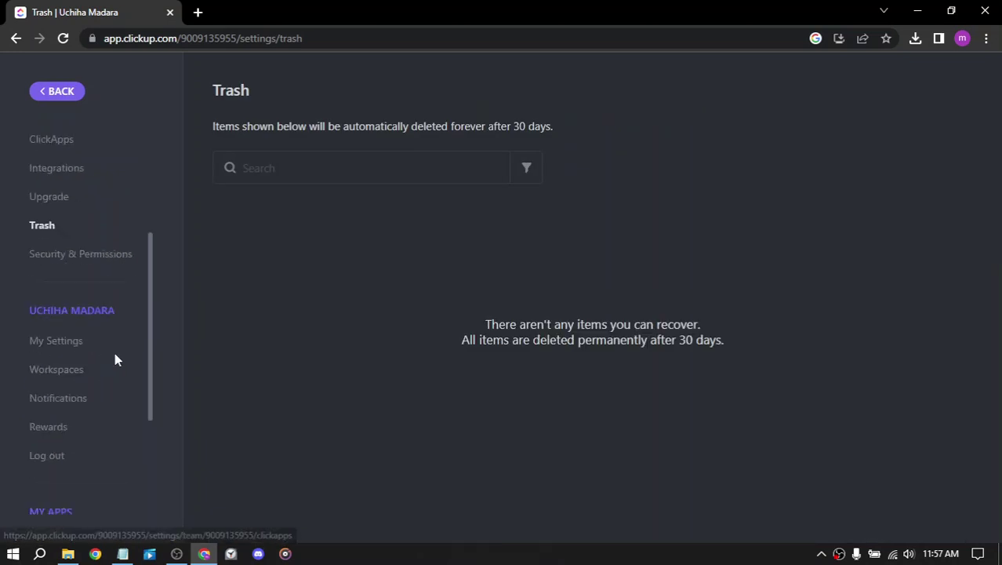
{"action": "scroll", "coordinate": [115, 360], "scroll_direction": "down", "scroll_amount": 1}
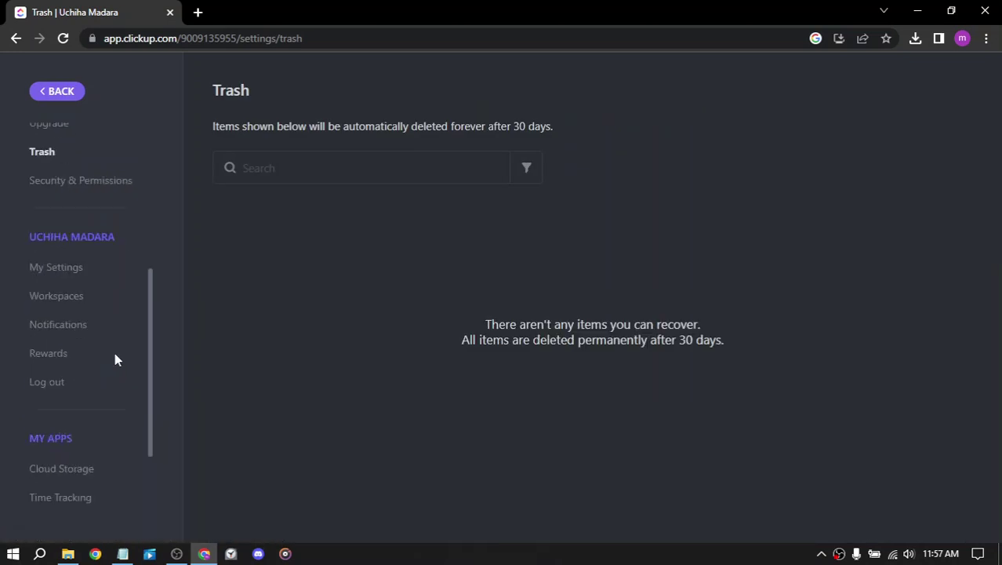
Review Security & Permissions: 2FA, SSO and enterprise-only advanced permissions
{"action": "left_click", "coordinate": [100, 185]}
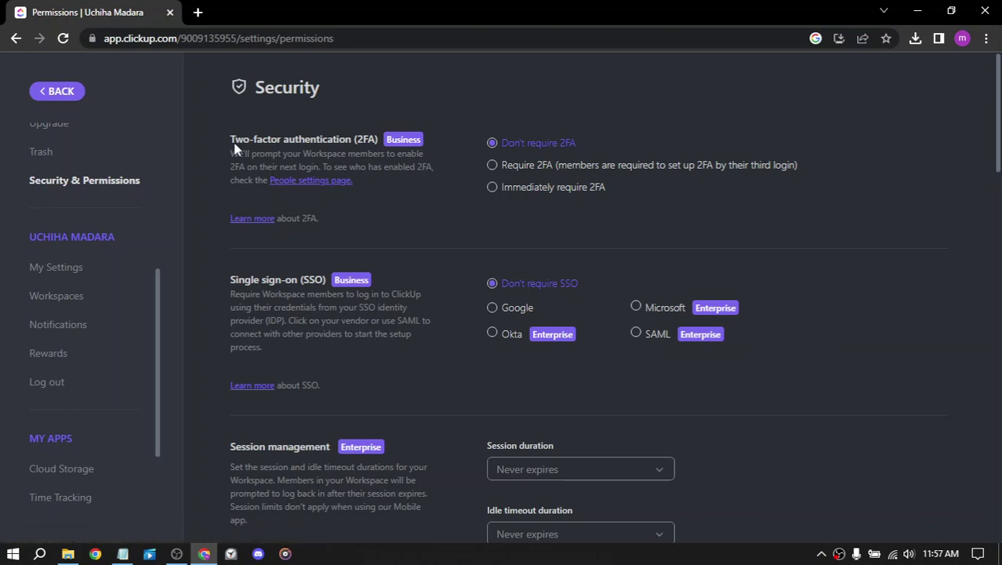
{"action": "left_click_drag", "start_coordinate": [232, 143], "coordinate": [369, 140]}
{"action": "left_click", "coordinate": [437, 180]}
{"action": "scroll", "coordinate": [413, 206], "scroll_direction": "down", "scroll_amount": 4}
{"action": "scroll", "coordinate": [409, 207], "scroll_direction": "up", "scroll_amount": 2}
{"action": "scroll", "coordinate": [405, 200], "scroll_direction": "down", "scroll_amount": 5}
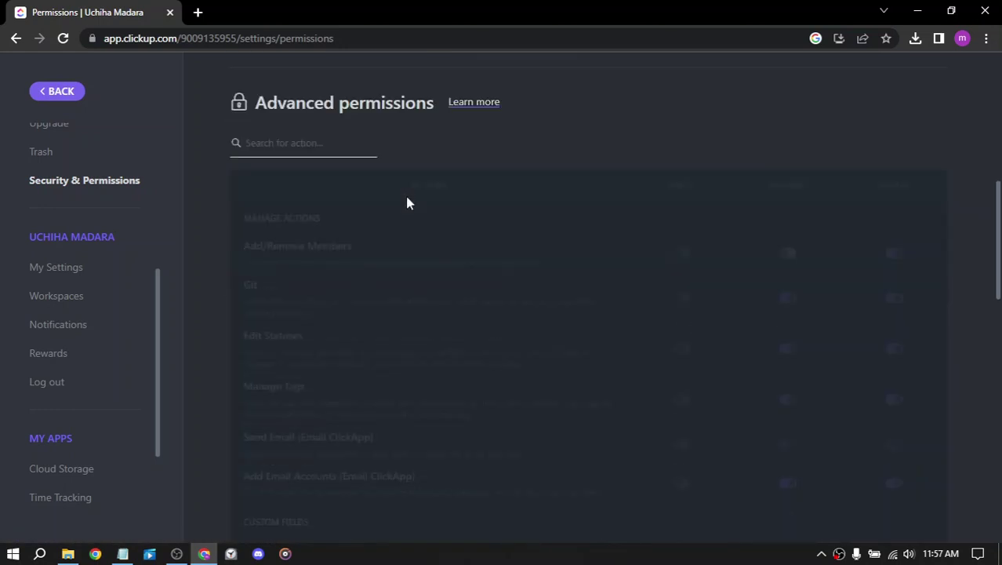
{"action": "scroll", "coordinate": [406, 203], "scroll_direction": "down", "scroll_amount": 1}
{"action": "scroll", "coordinate": [406, 203], "scroll_direction": "up", "scroll_amount": 1}
{"action": "scroll", "coordinate": [406, 202], "scroll_direction": "down", "scroll_amount": 5}
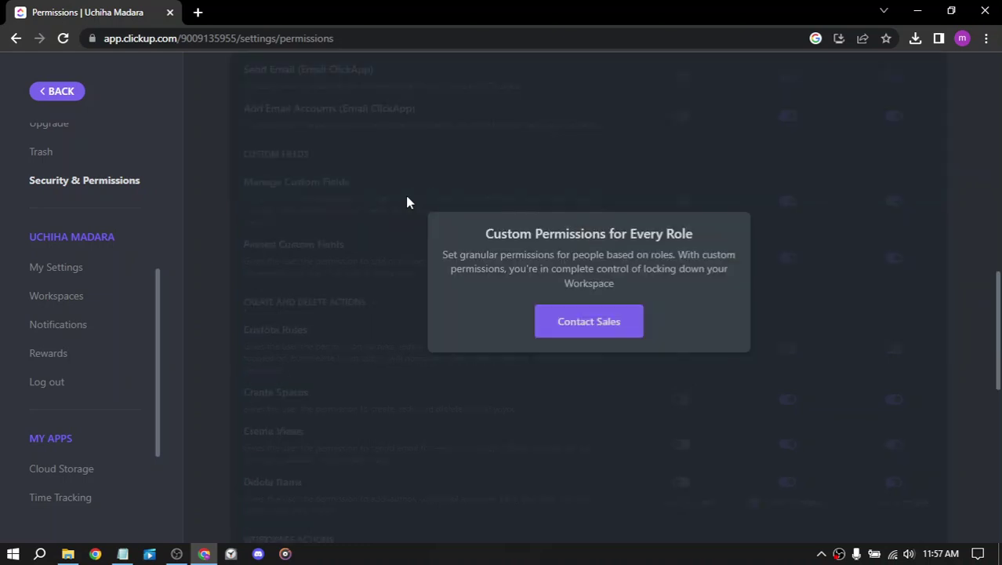
{"action": "scroll", "coordinate": [658, 239], "scroll_direction": "down", "scroll_amount": 2}
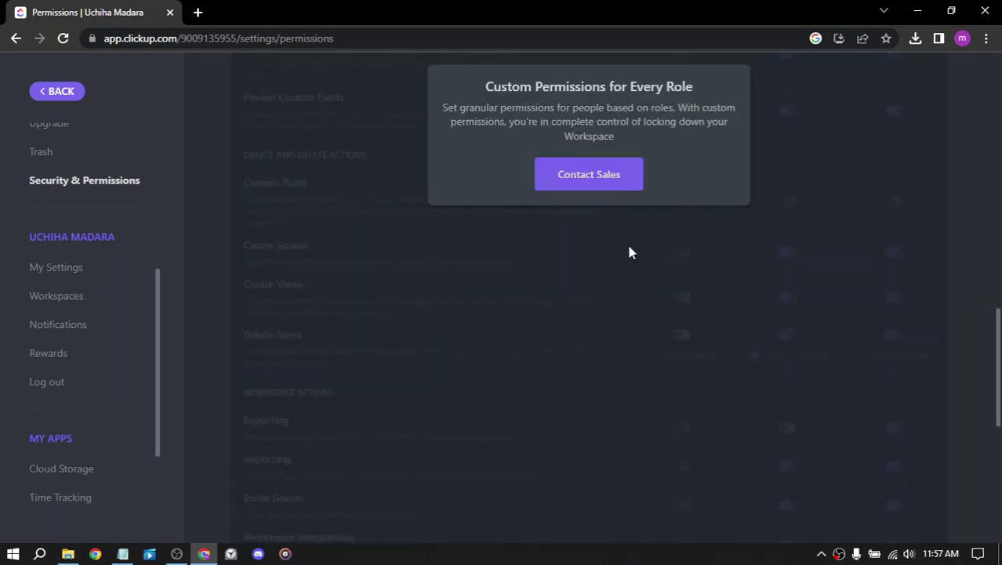
{"action": "scroll", "coordinate": [628, 251], "scroll_direction": "down", "scroll_amount": 5}
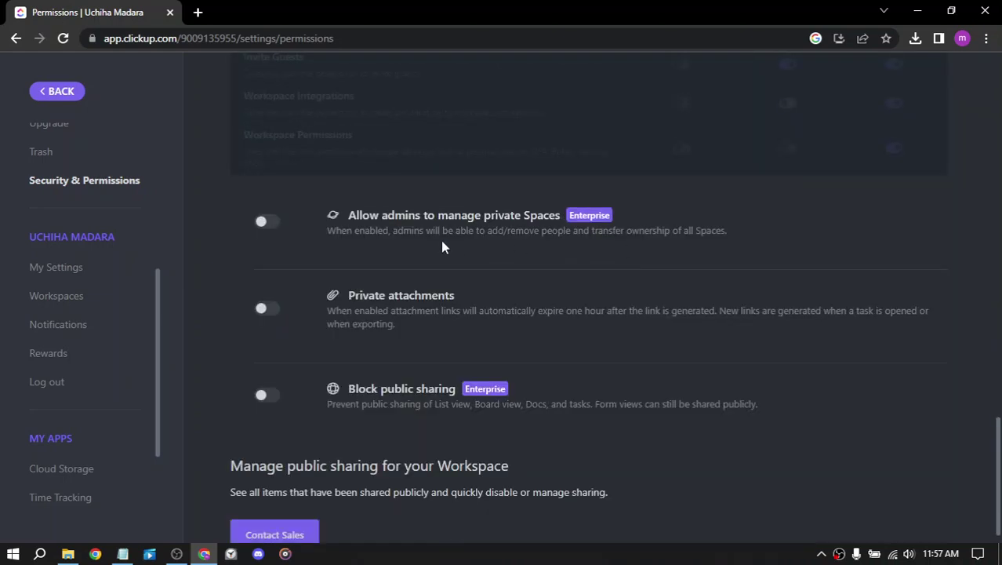
{"action": "scroll", "coordinate": [521, 227], "scroll_direction": "down", "scroll_amount": 1}
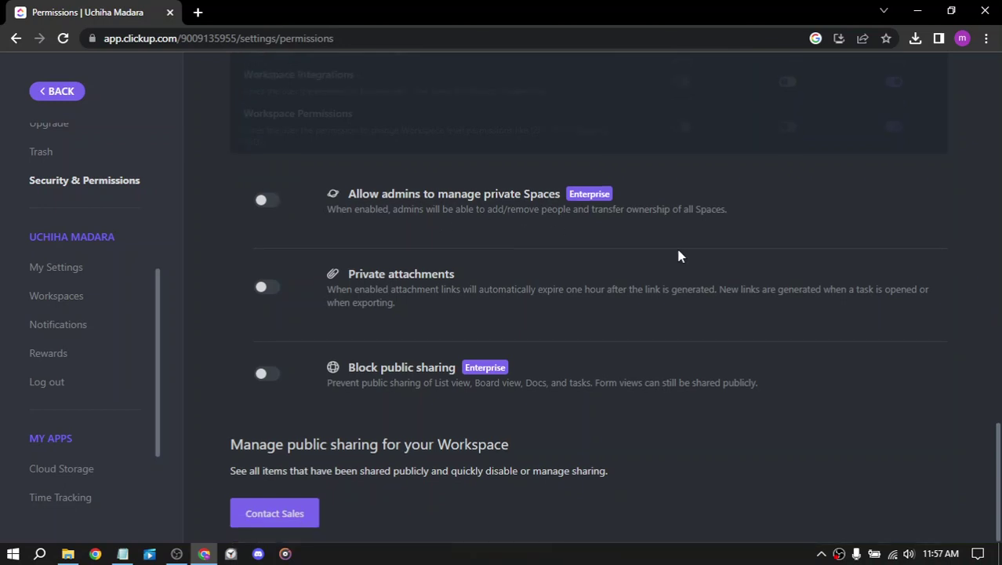
In My Settings, choose red under Your color theme and save the change
{"action": "left_click", "coordinate": [85, 271]}
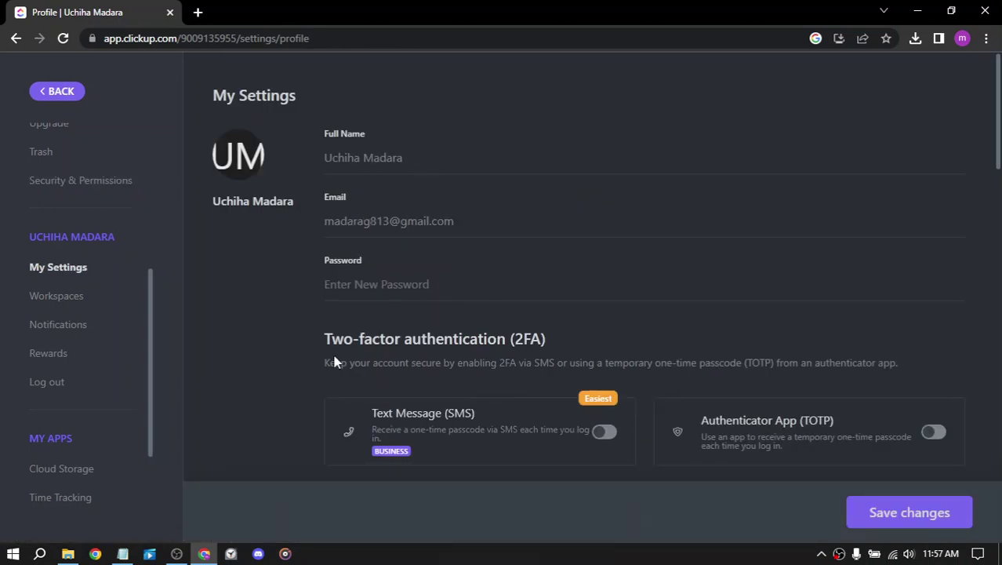
{"action": "scroll", "coordinate": [392, 329], "scroll_direction": "down", "scroll_amount": 2}
{"action": "scroll", "coordinate": [457, 304], "scroll_direction": "down", "scroll_amount": 2}
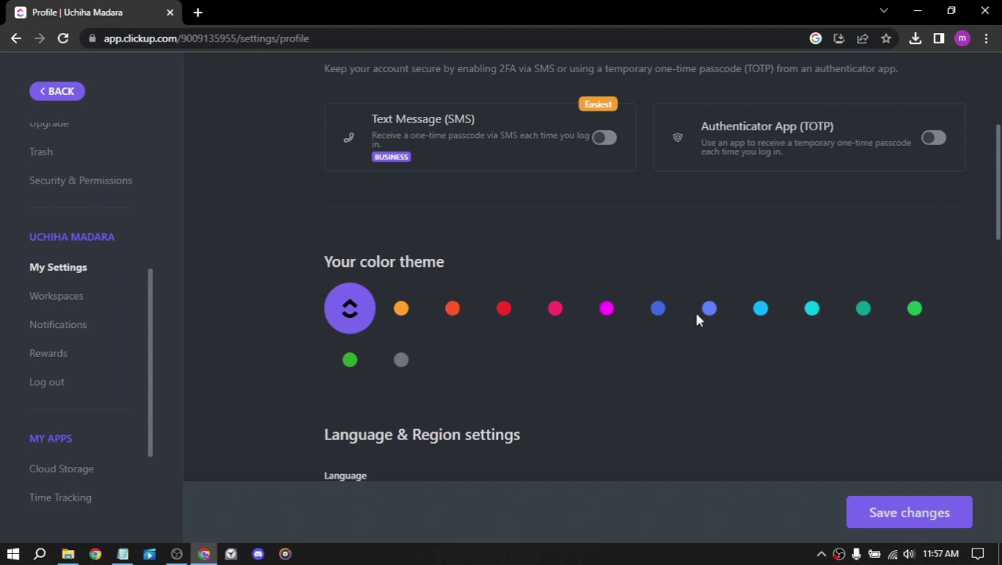
{"action": "left_click", "coordinate": [506, 307]}
{"action": "scroll", "coordinate": [562, 245], "scroll_direction": "up", "scroll_amount": 2}
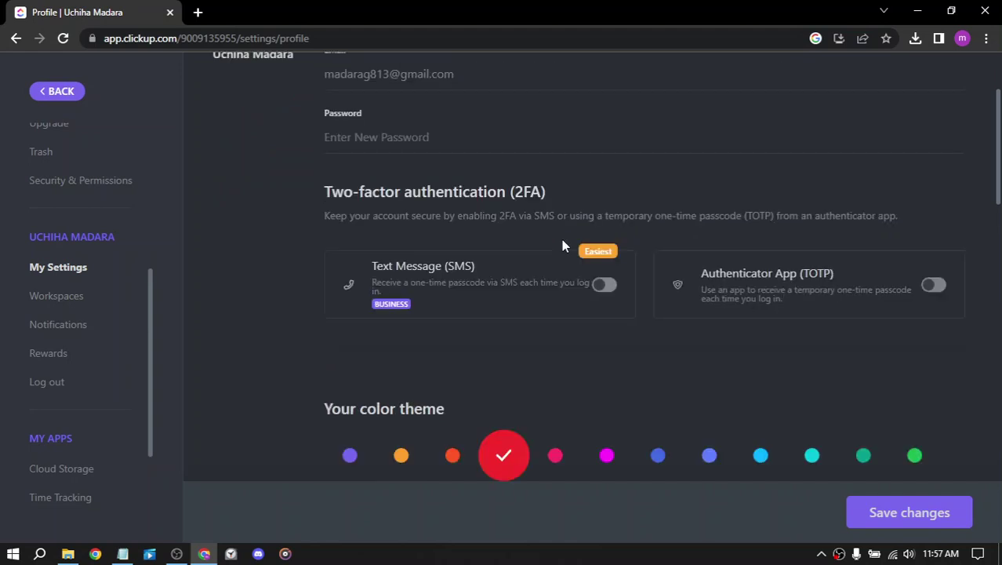
{"action": "scroll", "coordinate": [562, 238], "scroll_direction": "down", "scroll_amount": 6}
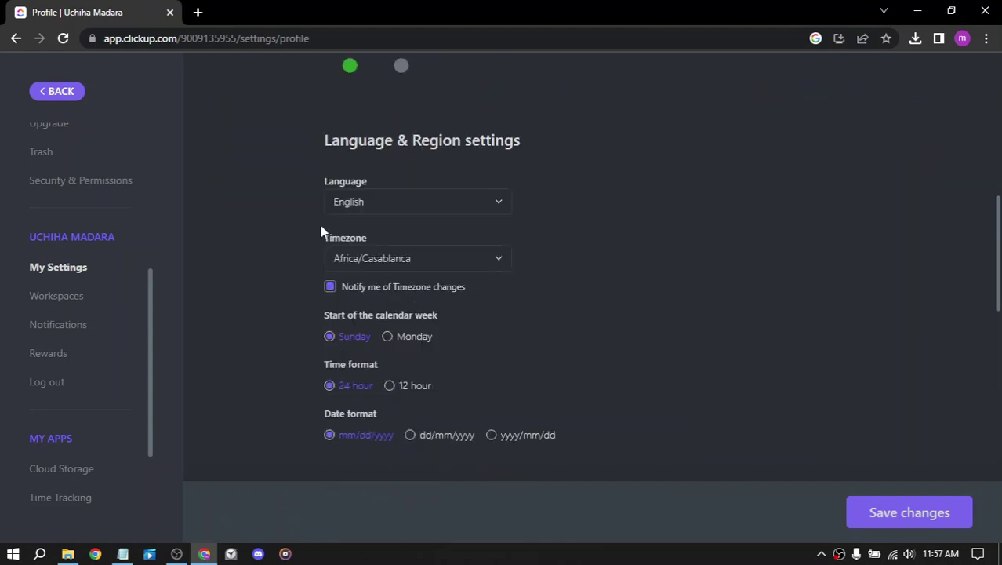
{"action": "scroll", "coordinate": [706, 345], "scroll_direction": "down", "scroll_amount": 4}
{"action": "scroll", "coordinate": [506, 326], "scroll_direction": "down", "scroll_amount": 5}
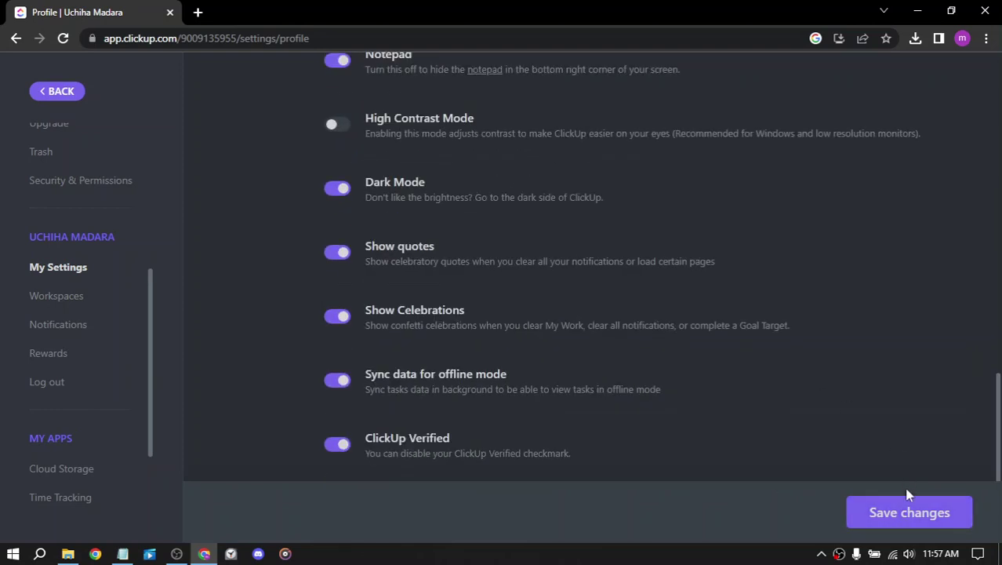
{"action": "left_click", "coordinate": [900, 508]}
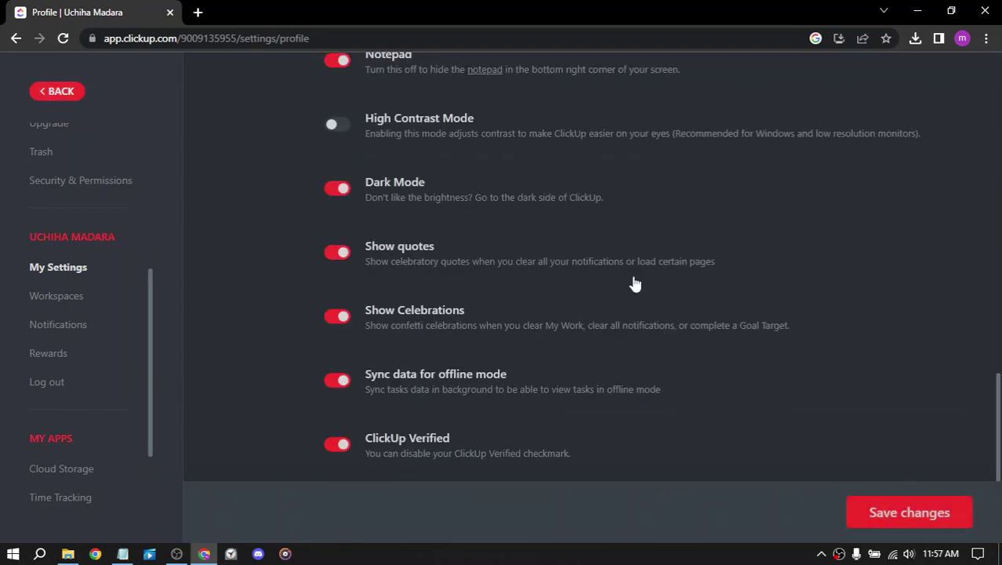
{"action": "scroll", "coordinate": [452, 259], "scroll_direction": "up", "scroll_amount": 5}
{"action": "scroll", "coordinate": [432, 249], "scroll_direction": "up", "scroll_amount": 6}
{"action": "scroll", "coordinate": [426, 236], "scroll_direction": "up", "scroll_amount": 3}
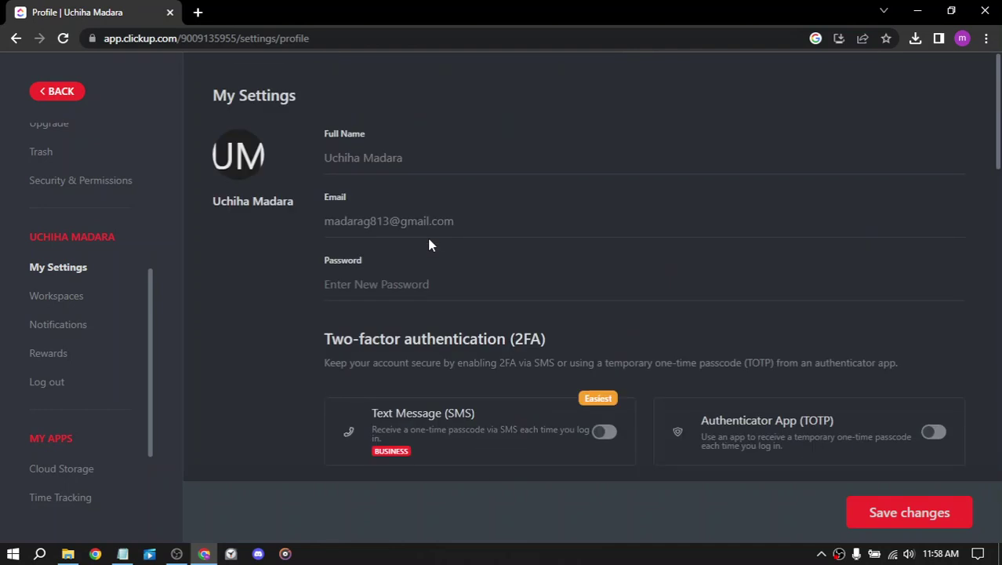
Exit settings back to the workspace and go to the now-red Home page
{"action": "left_click", "coordinate": [44, 95]}
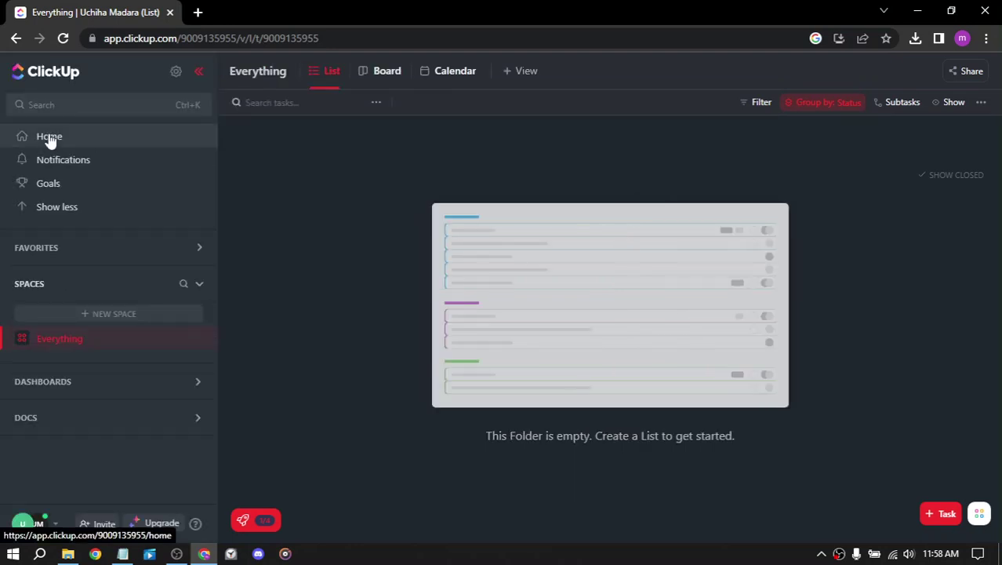
{"action": "left_click", "coordinate": [49, 138]}
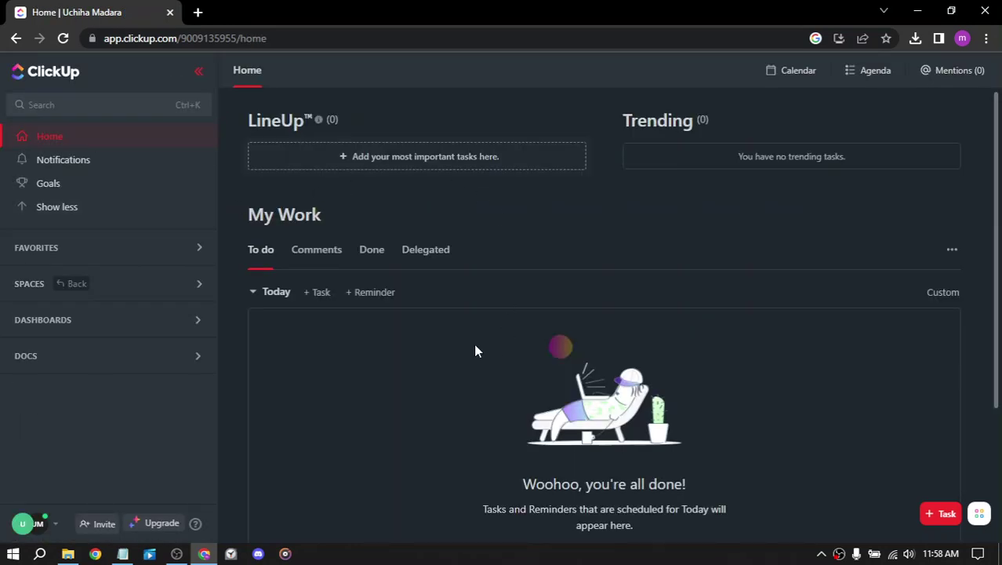